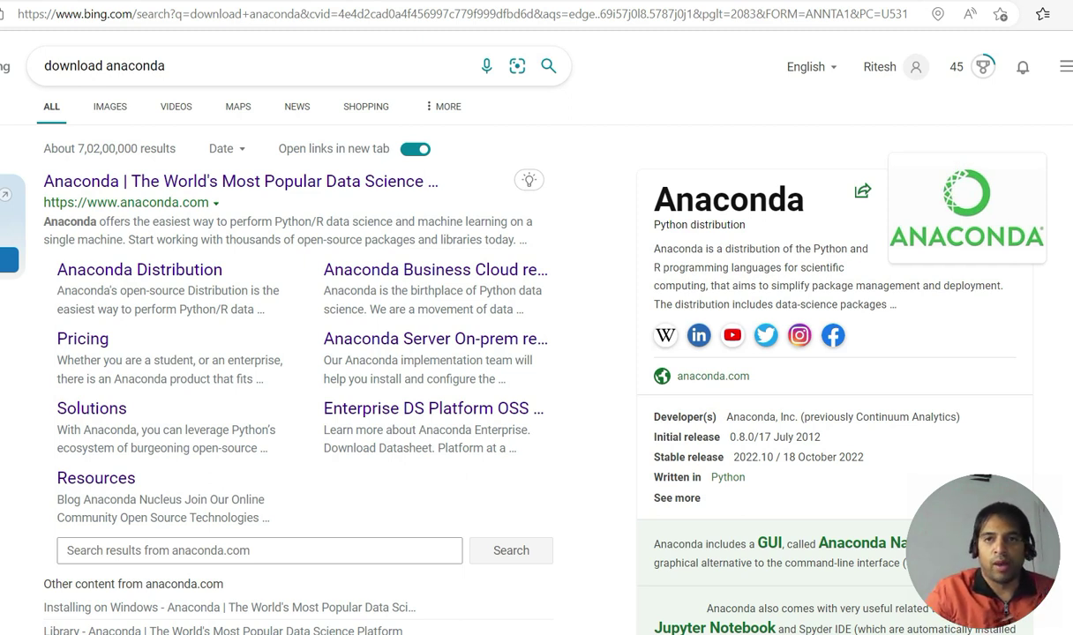
- From anaconda.com, download the Anaconda3 2022.10 Windows x86_64 installer (621 MB)
click(264, 180)
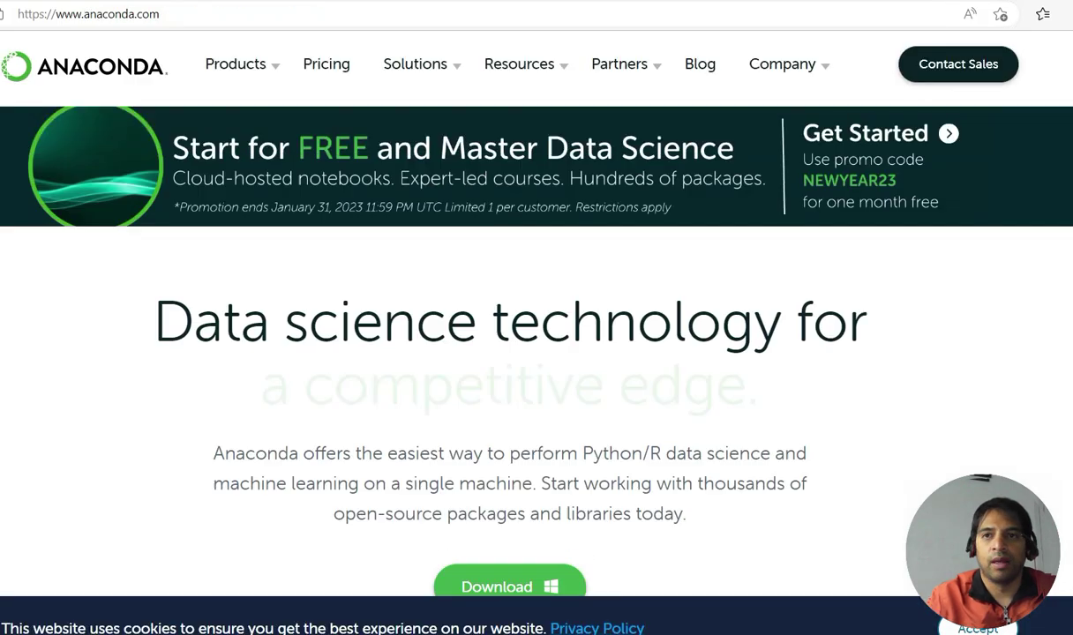
scroll(452, 408, down, 1)
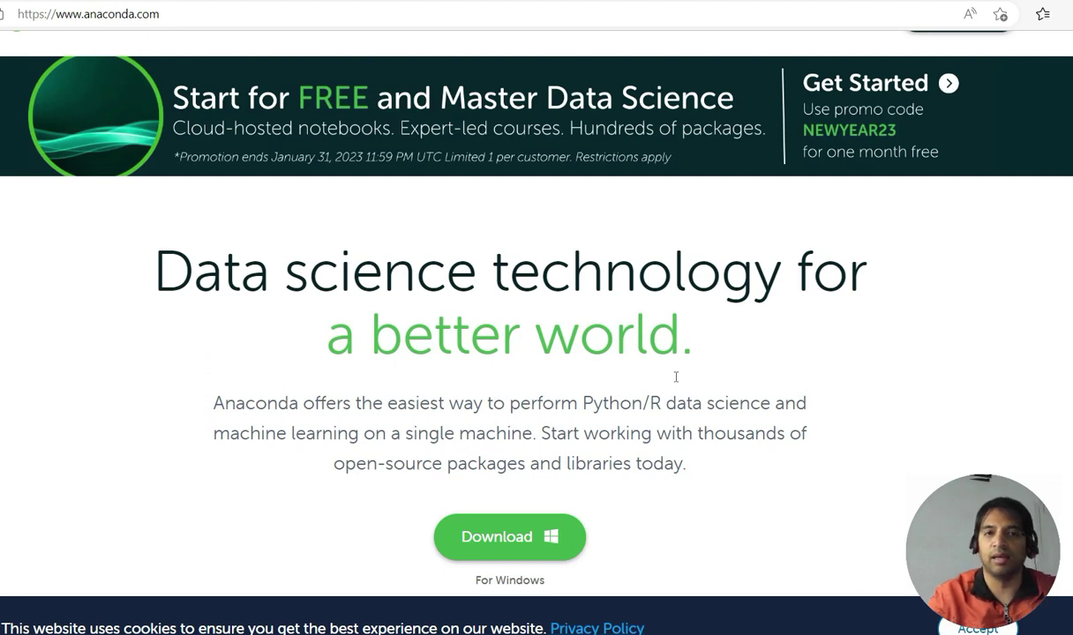
scroll(676, 376, down, 2)
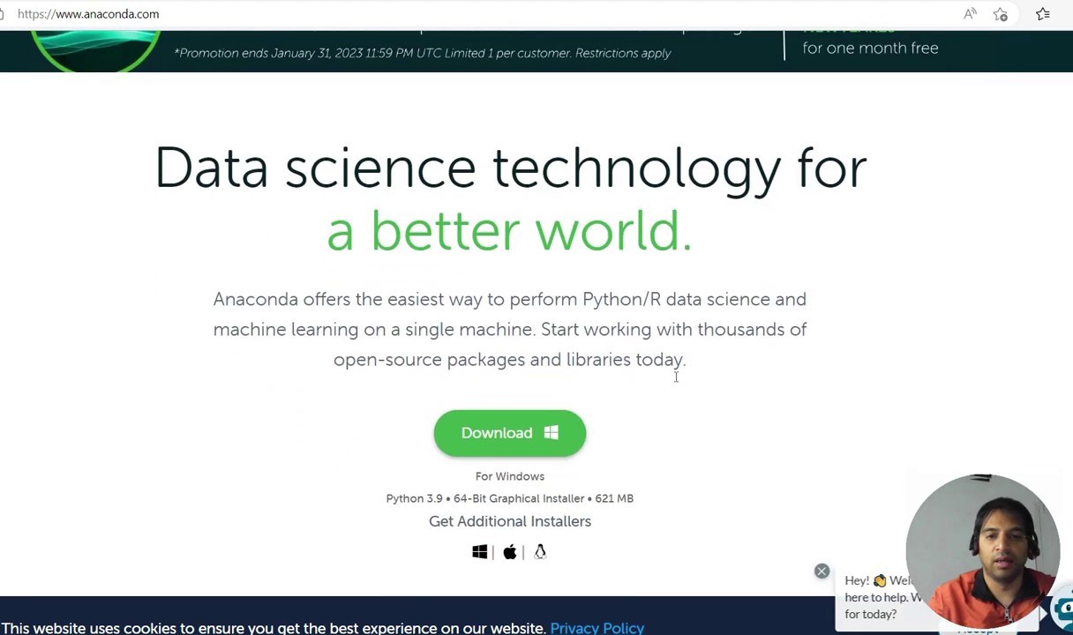
click(496, 441)
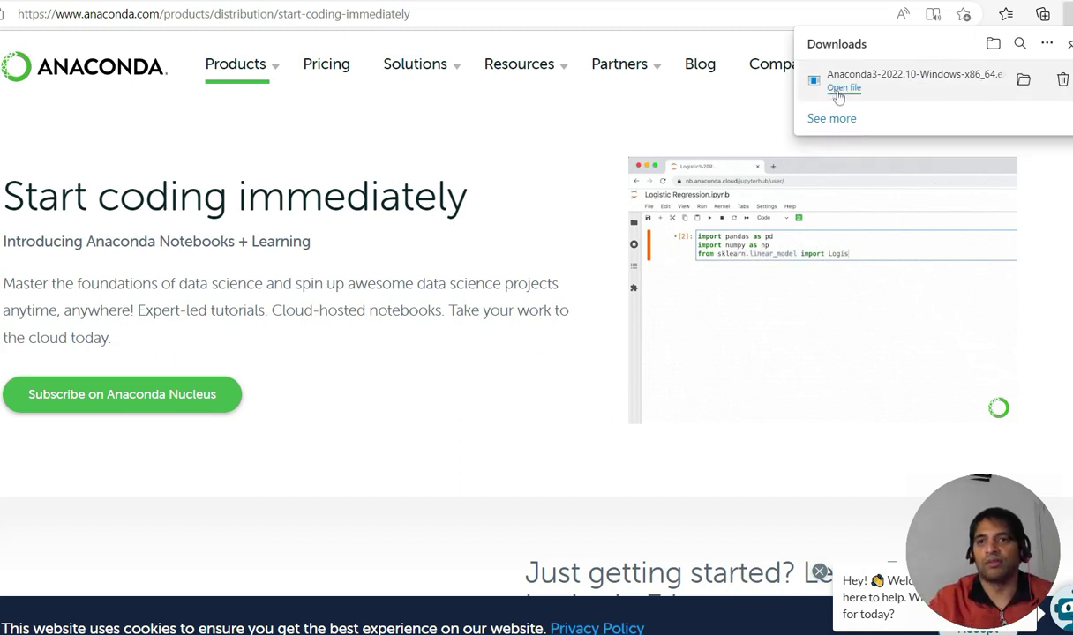
- Install Anaconda3 2022.10 for Just Me in the default folder, as default Python 3.9 without PATH
click(840, 89)
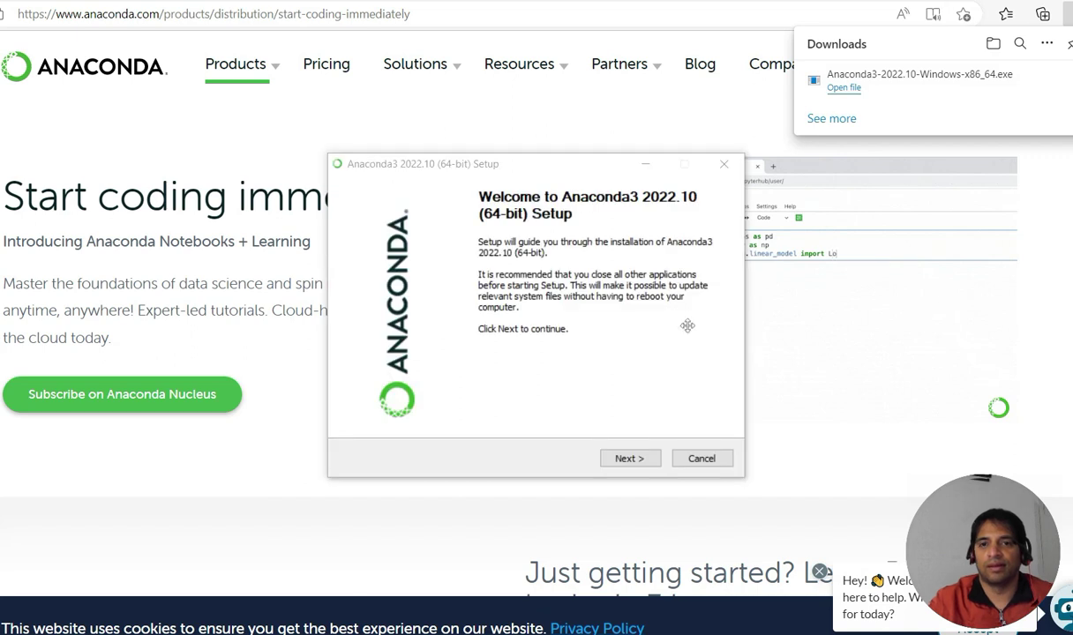
click(629, 458)
click(629, 458)
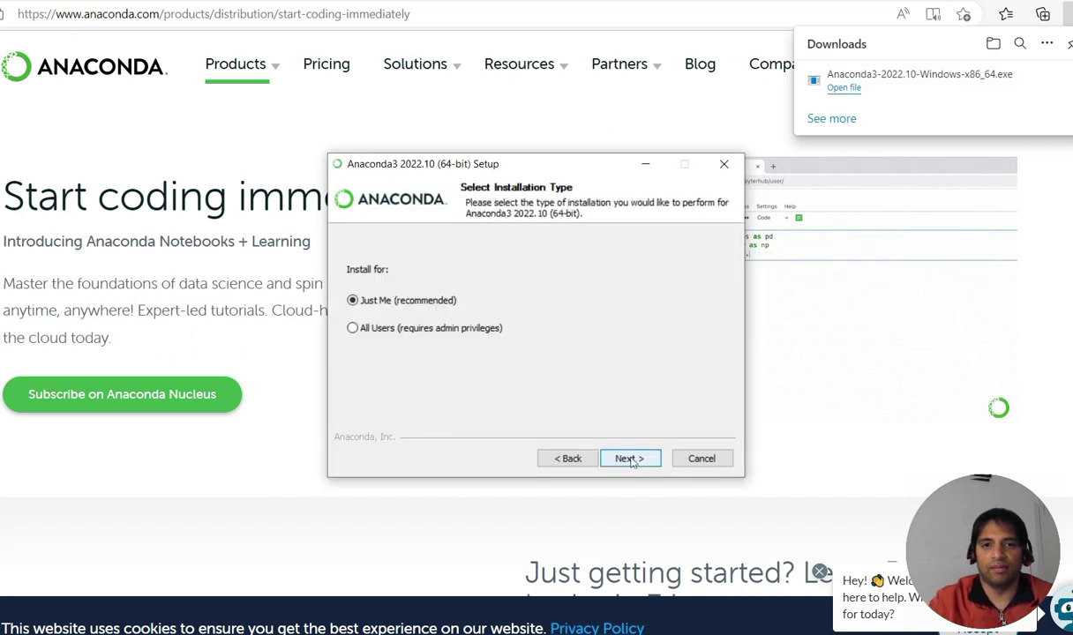
click(630, 460)
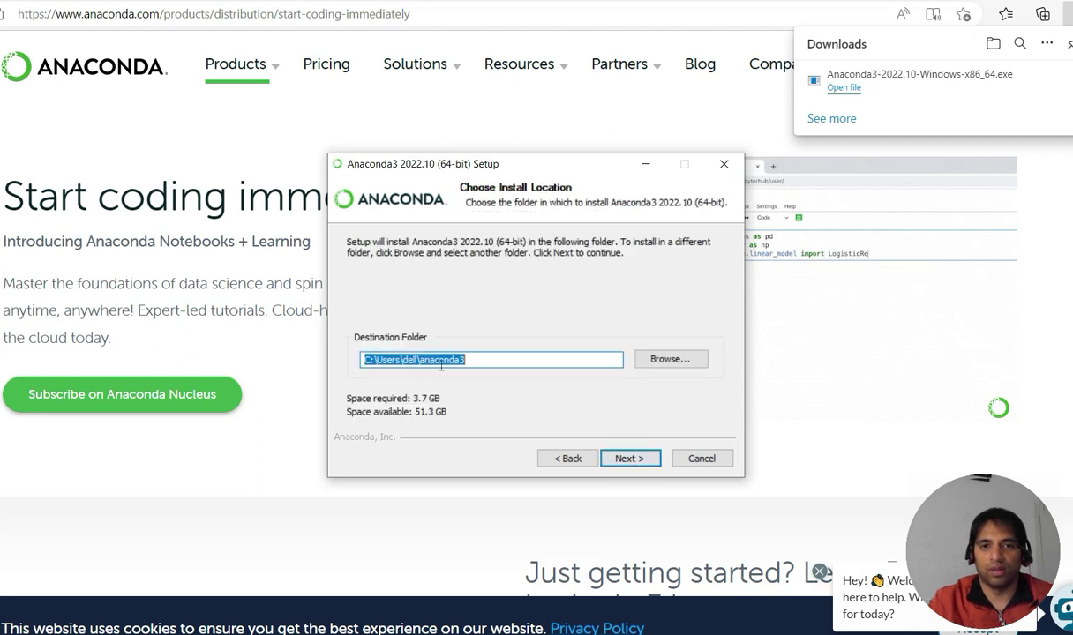
click(618, 468)
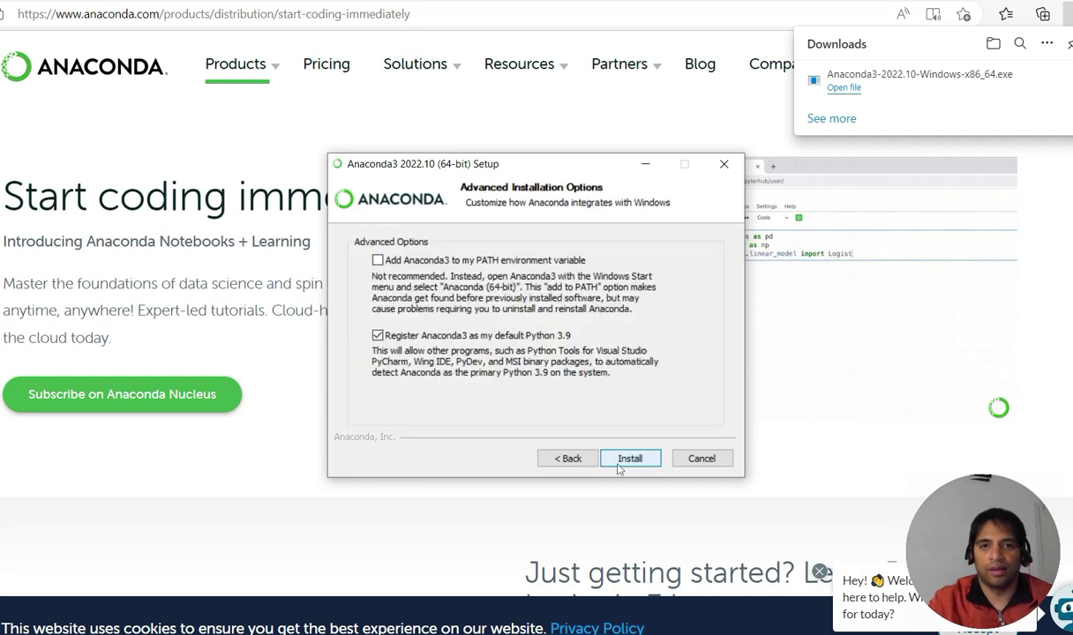
click(628, 459)
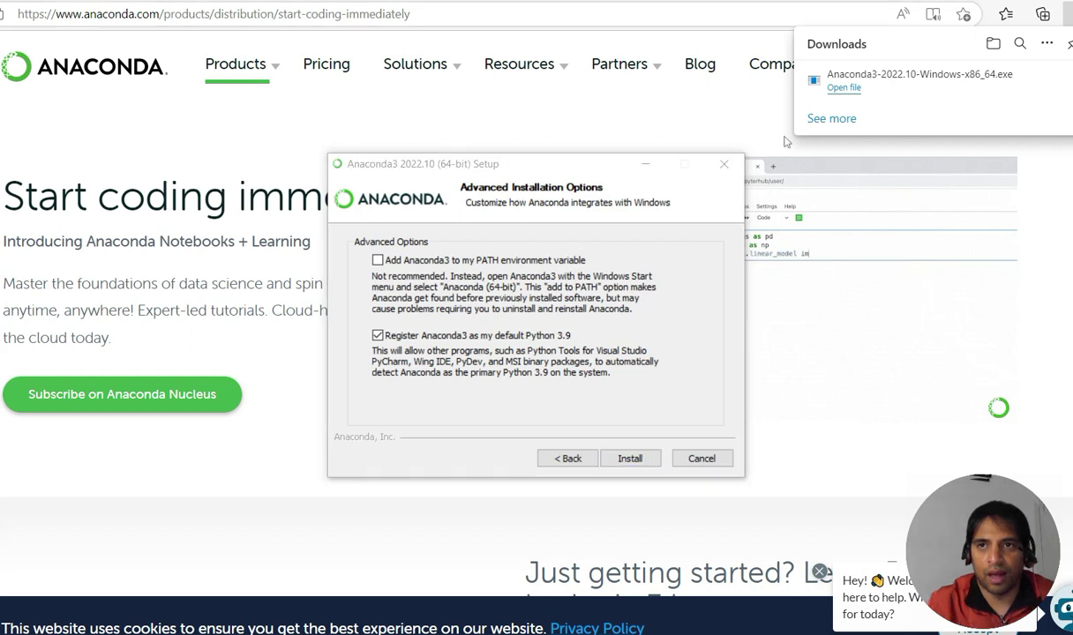
click(630, 458)
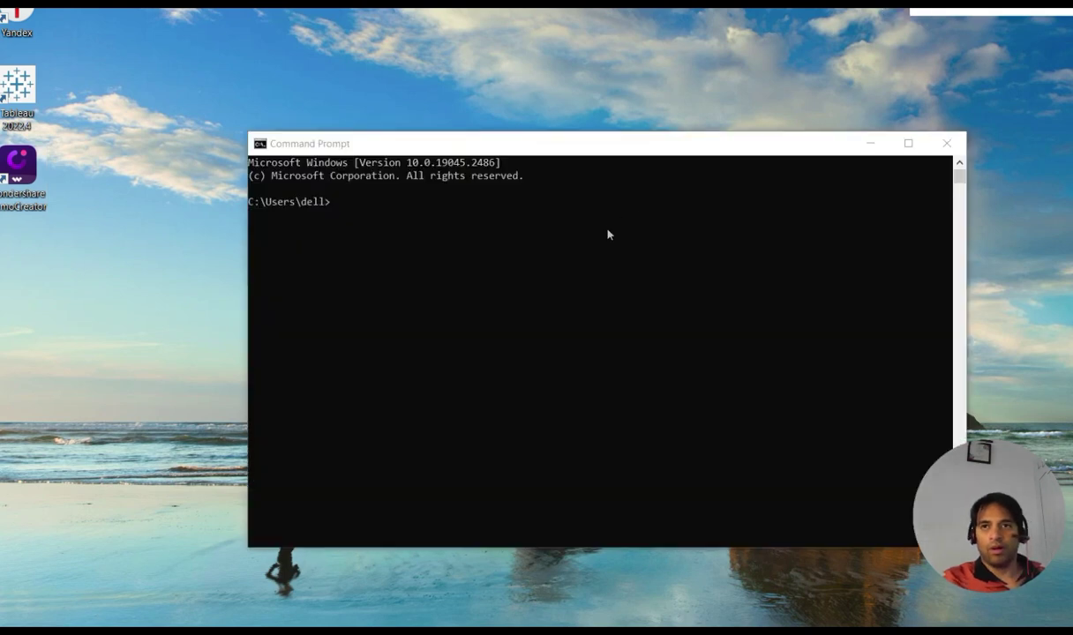
- Change into the anaconda3 folder and list its contents, including the Scripts folder
click(607, 234)
text(cd )
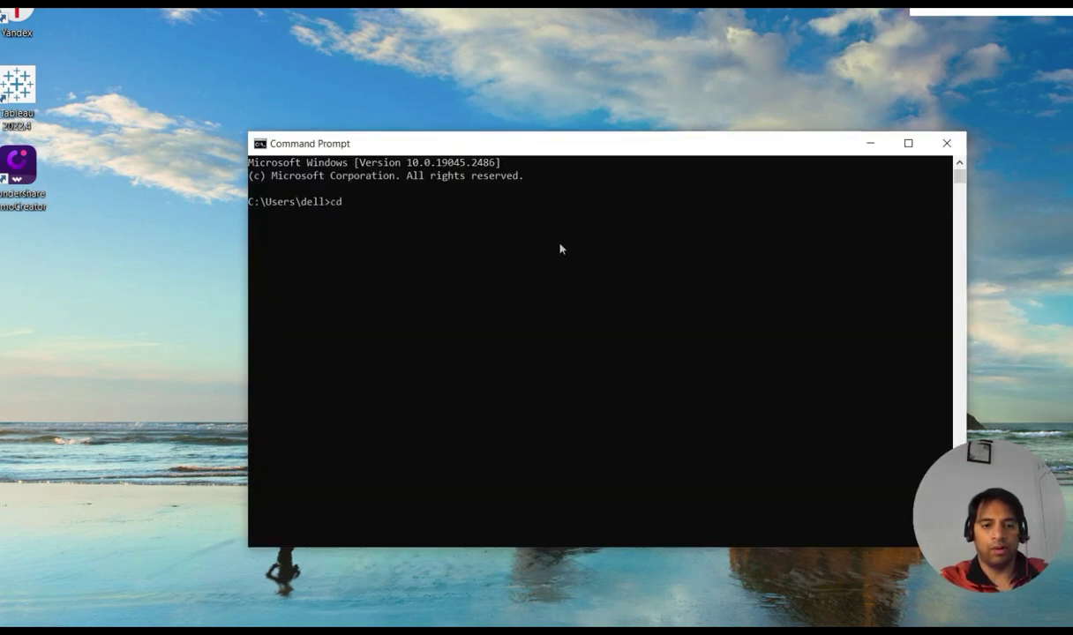
text(anacpn)
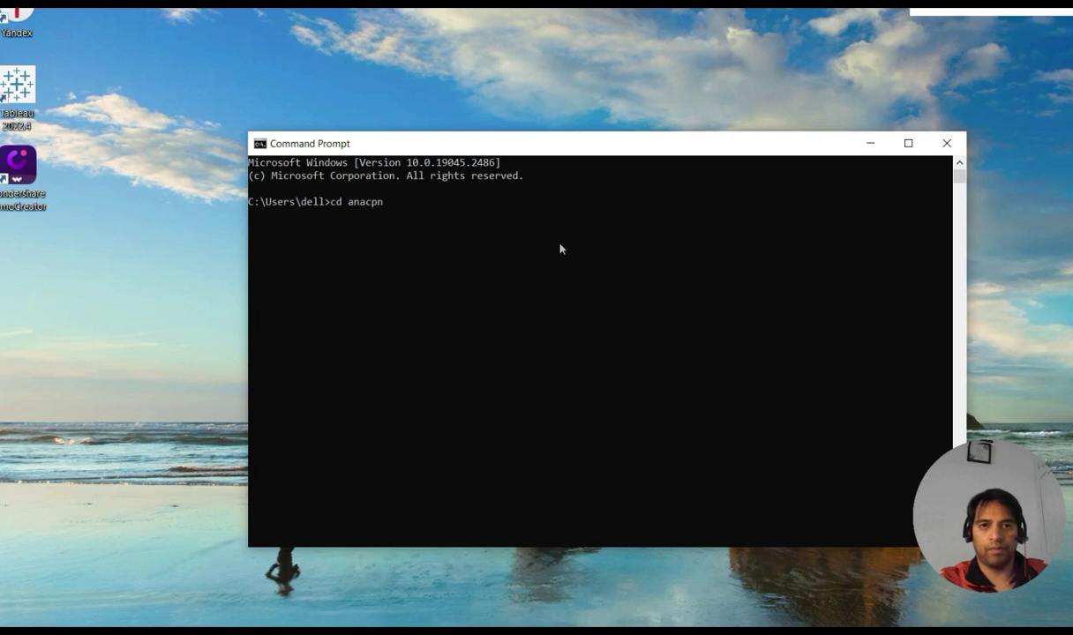
text(d)
key(BackSpace)
key(BackSpace)
text(onda3)
key(Return)
text(dir)
key(Return)
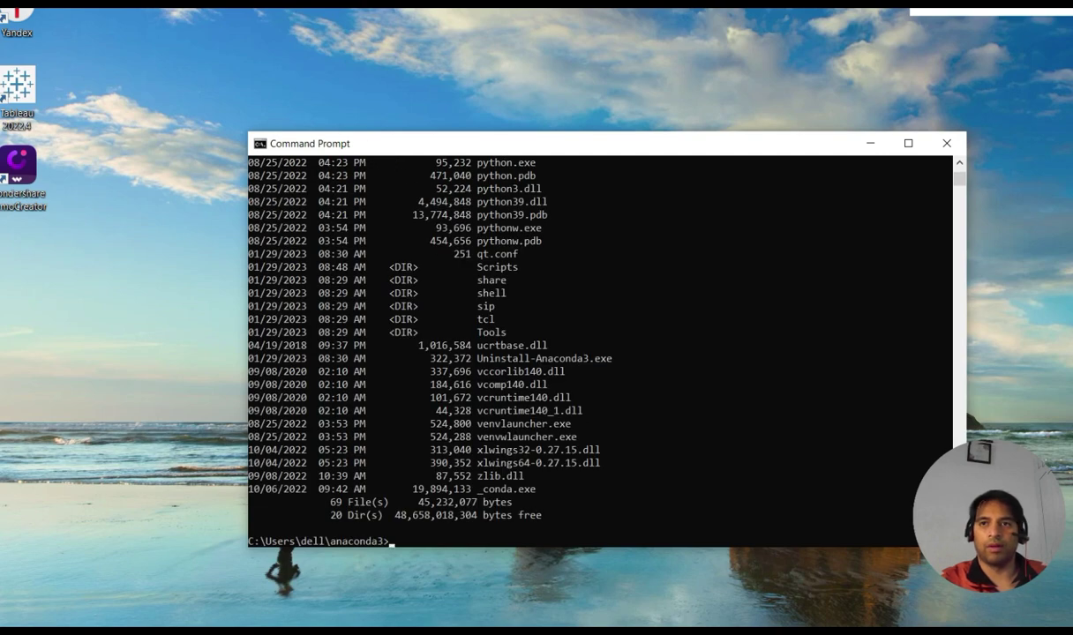
key(alt+Tab)
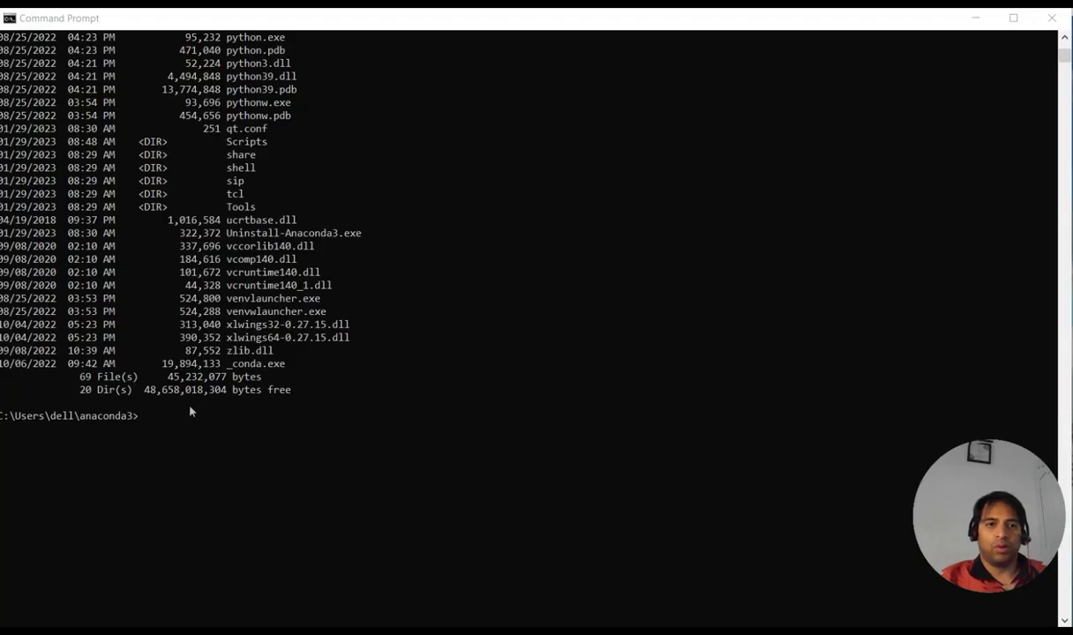
- Move into the Scripts folder and activate the base conda environment
click(166, 422)
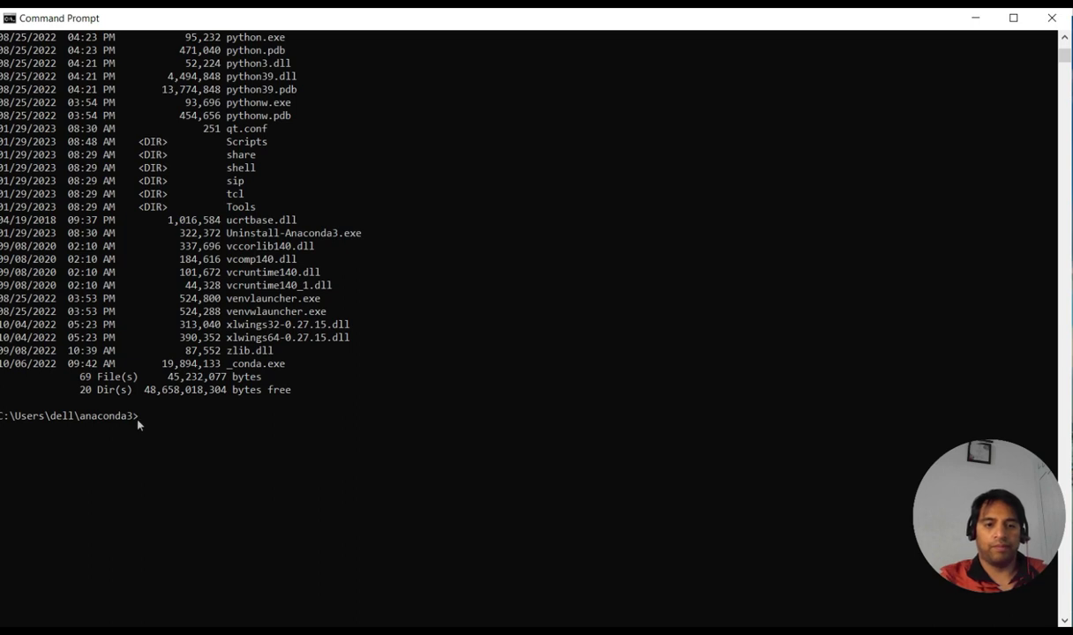
text(cd scri[pt)
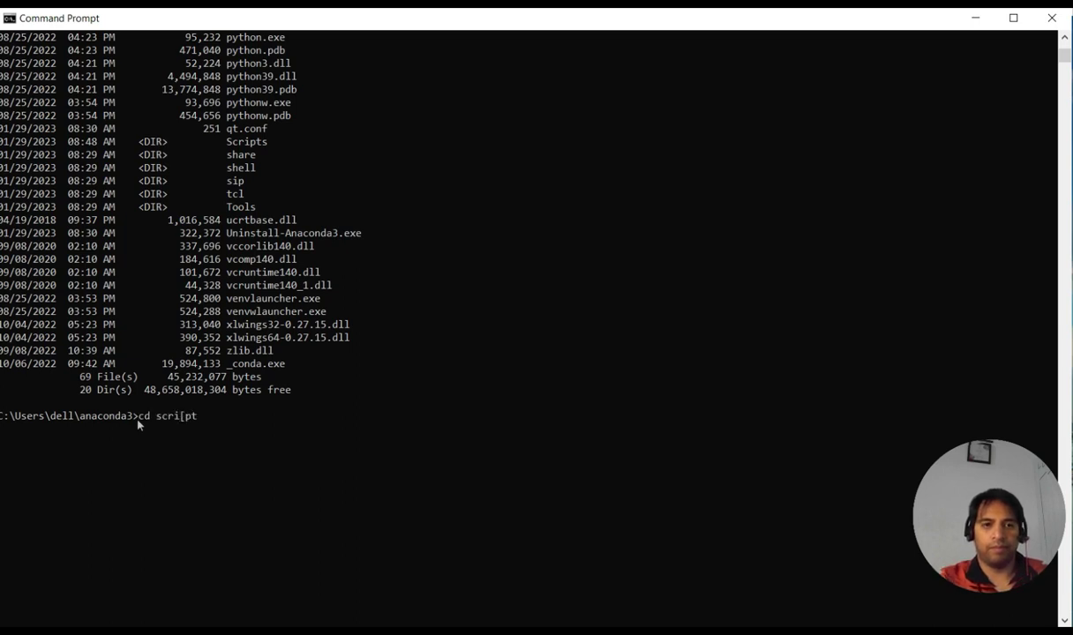
key(BackSpace)
key(BackSpace)
key(BackSpace)
text(pt)
key(Return)
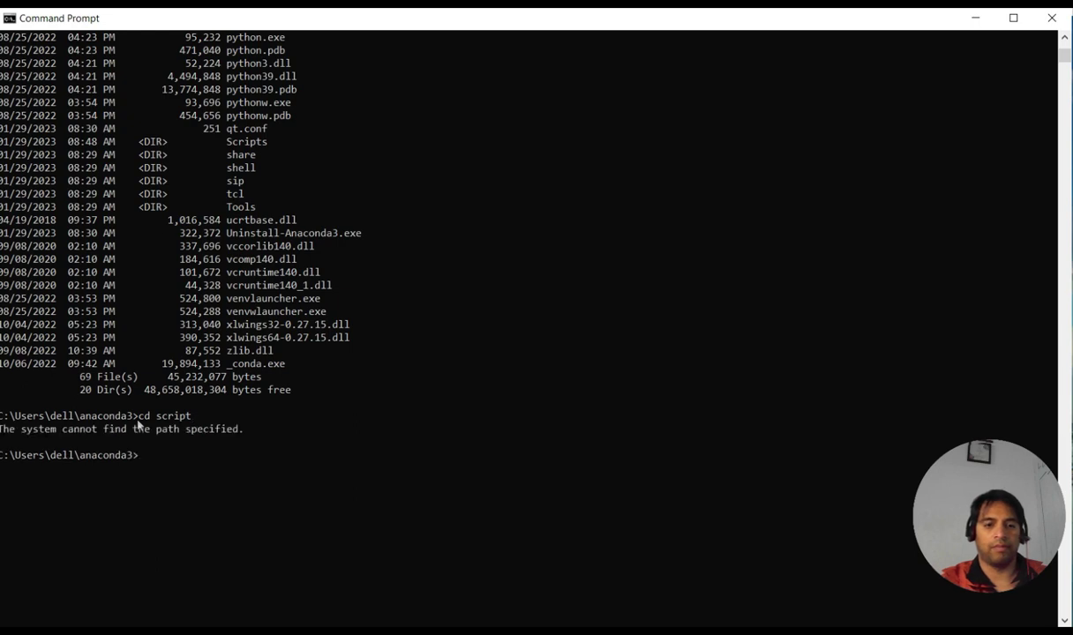
text(cd scrip)
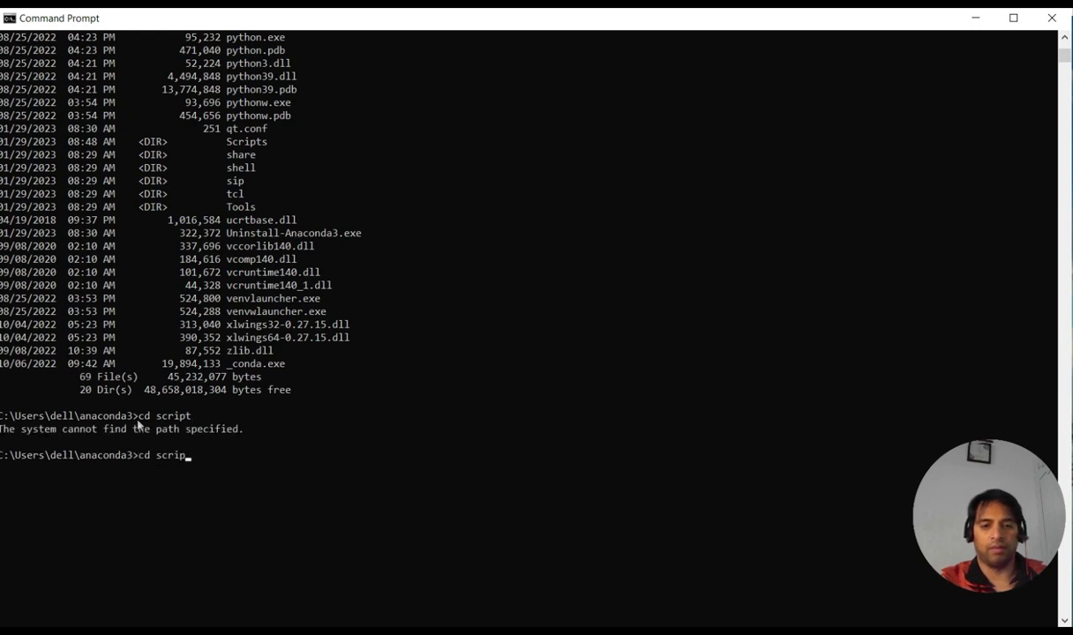
text(ts)
key(Return)
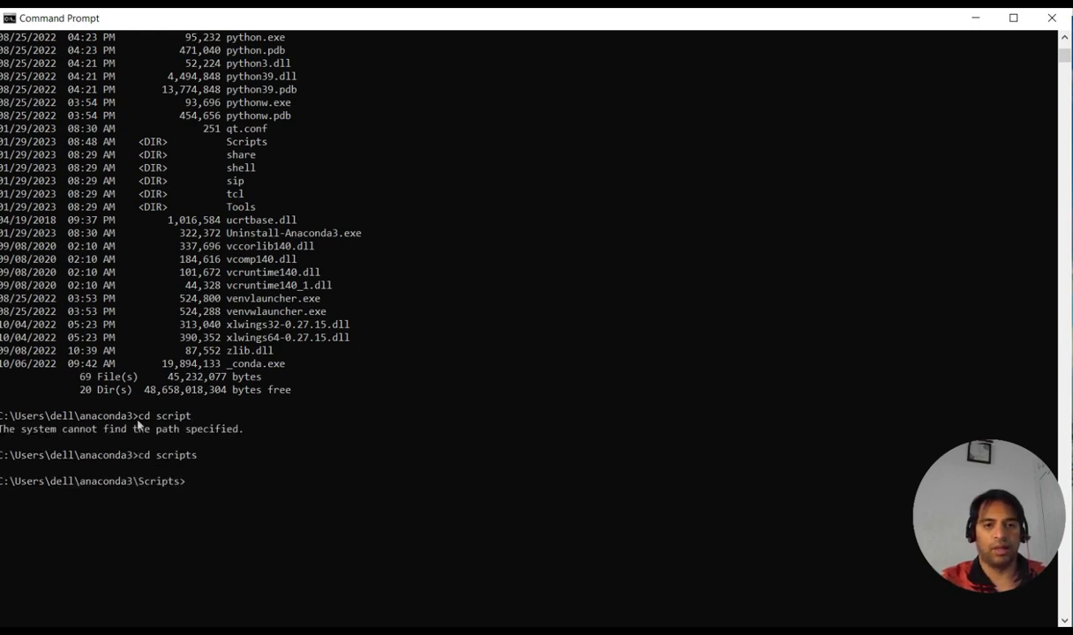
text(activate base)
key(Return)
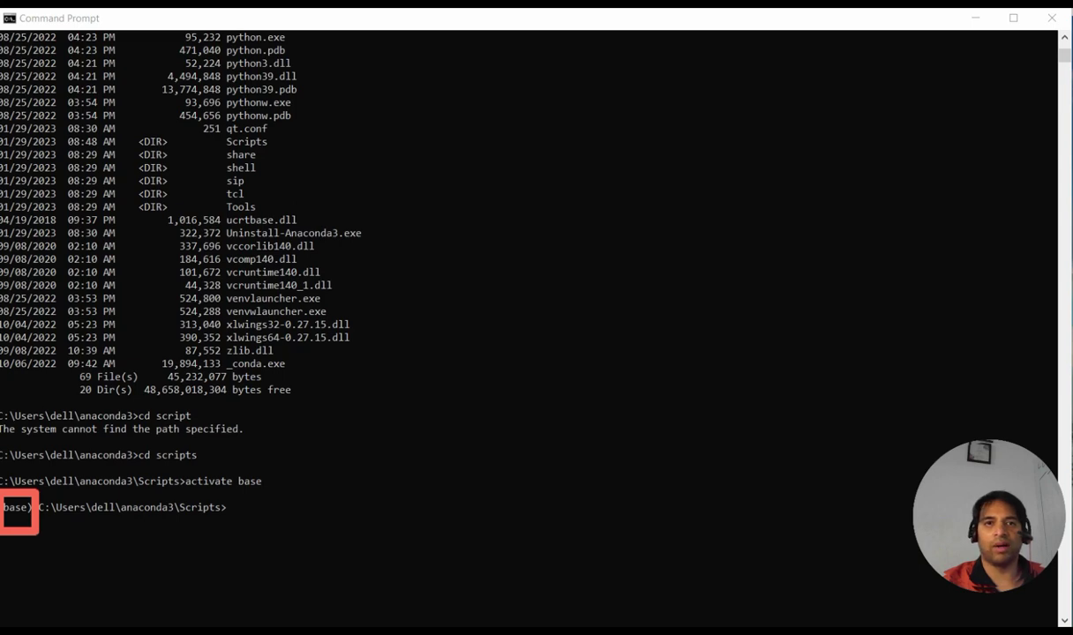
- Run python -m pip install tableauserverclient, which reports version 0.23.4 already installed
key(alt+Tab)
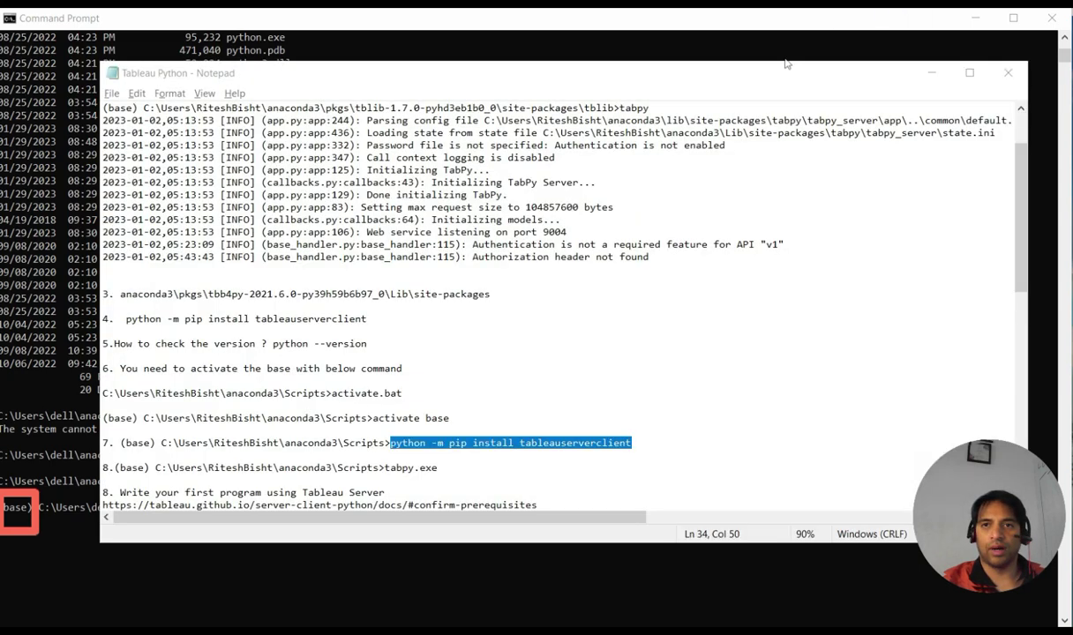
key(alt+Tab)
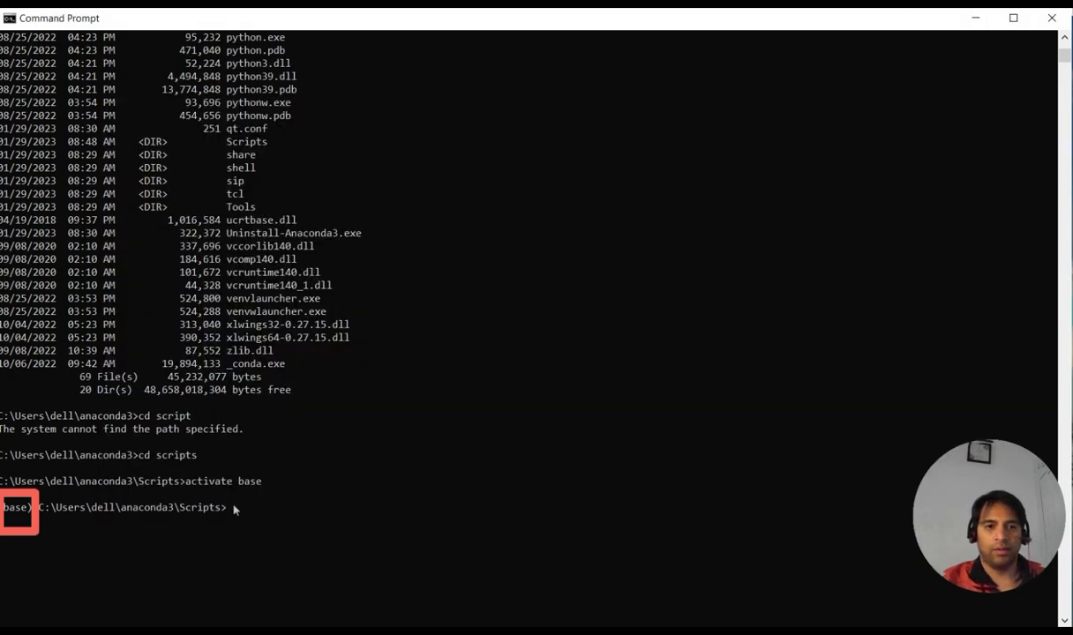
text(python -m pip install tableauserverclient)
key(Return)
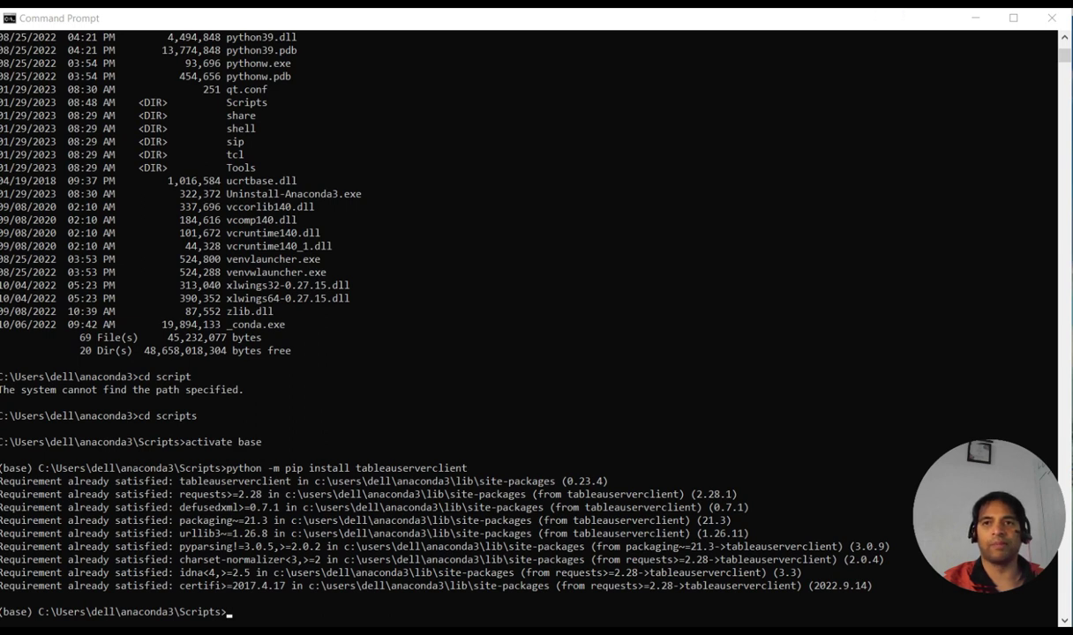
- Install TabPy with pip and start tabpy.exe listening on port 9004
text(pip install tabpy)
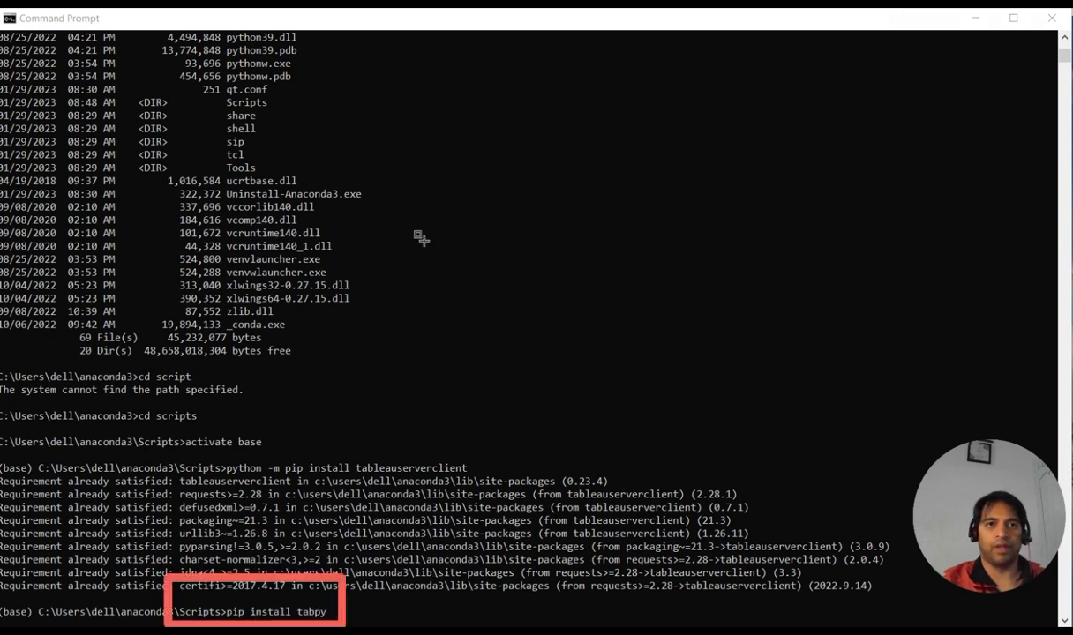
click(369, 604)
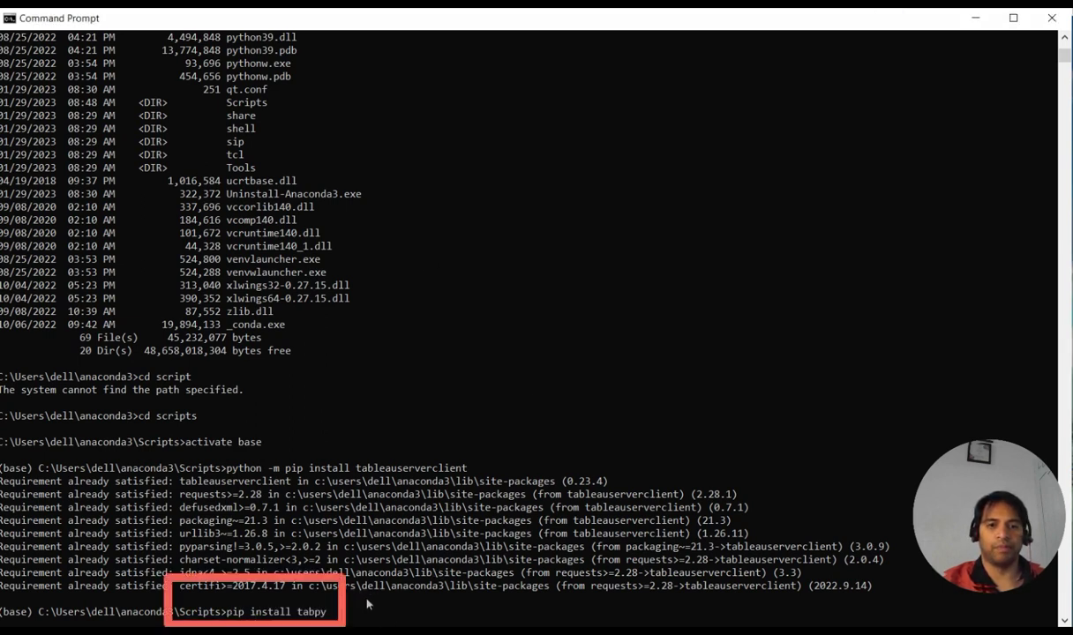
key(Return)
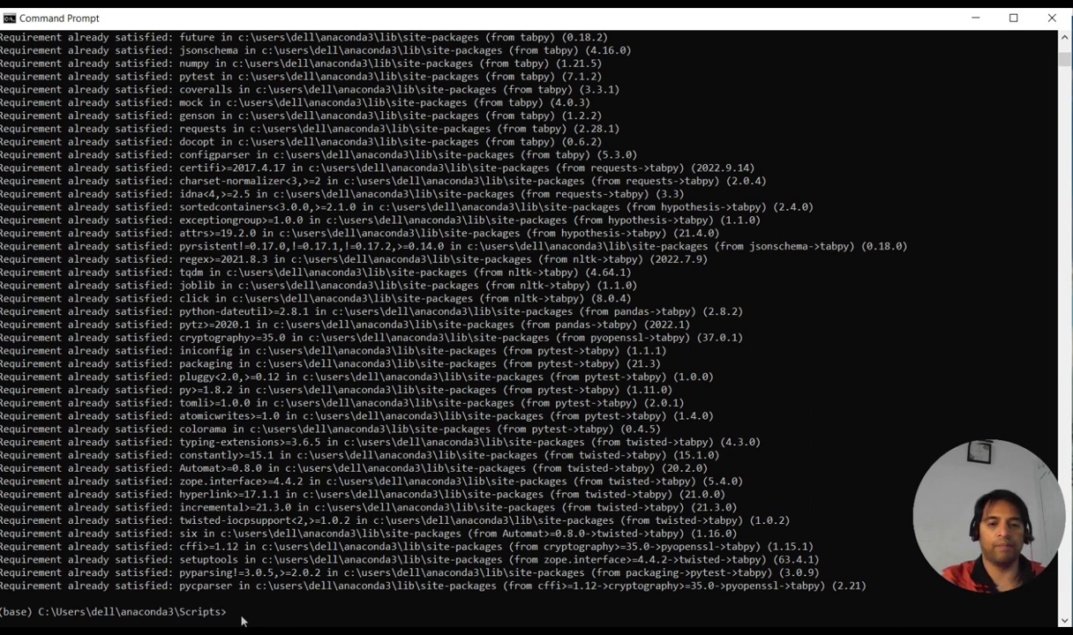
text(tabpy.exe)
key(Return)
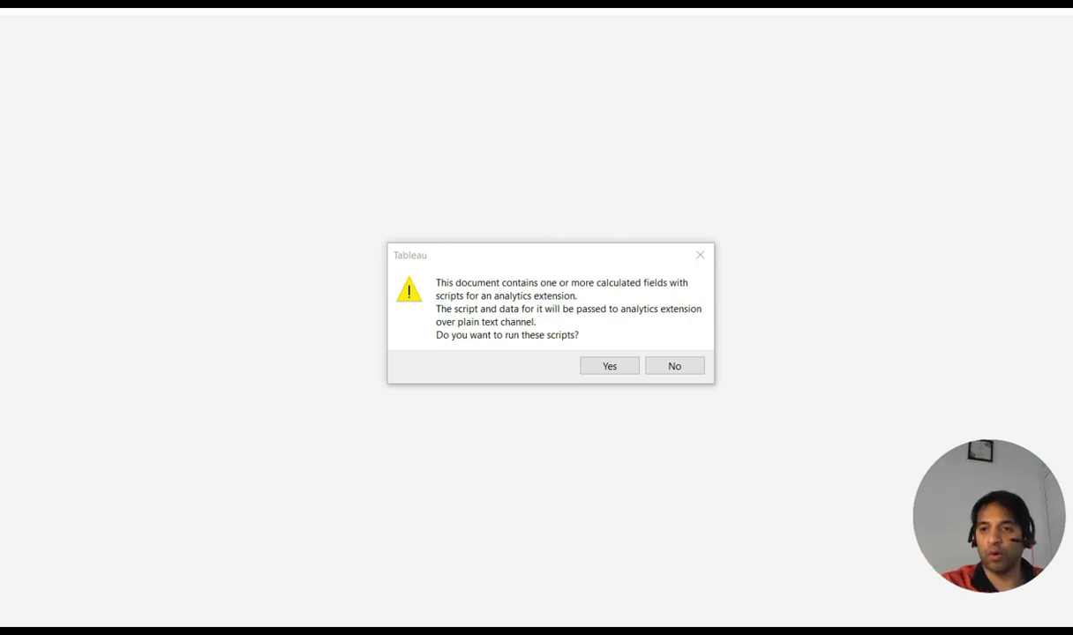
- Allow the TableauPython_Integration workbook's Python scripts and review the Python-Corr SCRIPT_REAL calculation
click(605, 365)
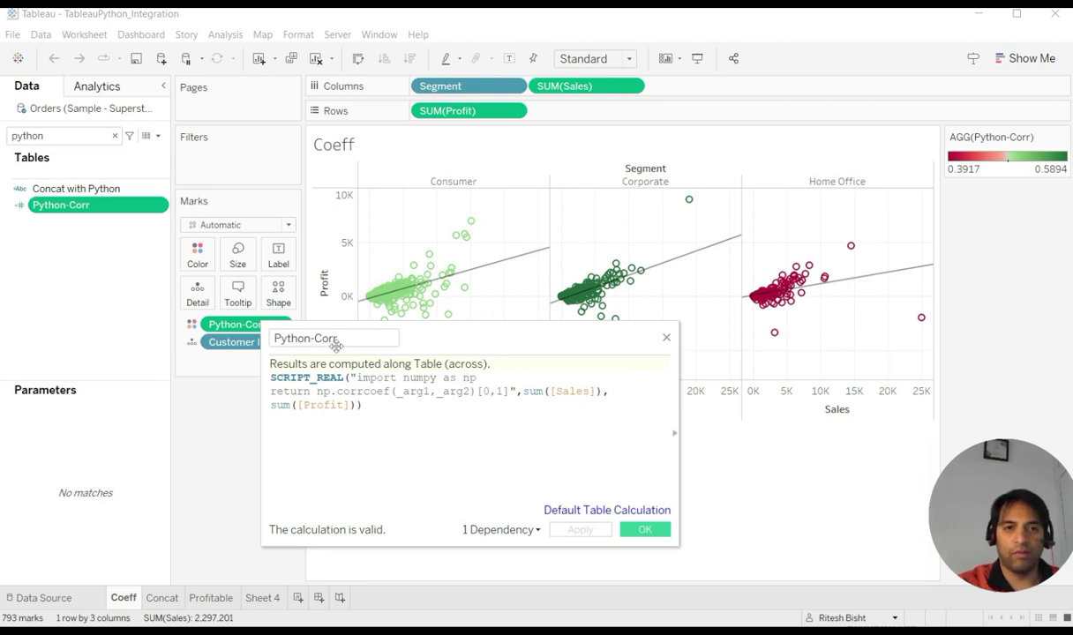
drag(414, 338, 501, 332)
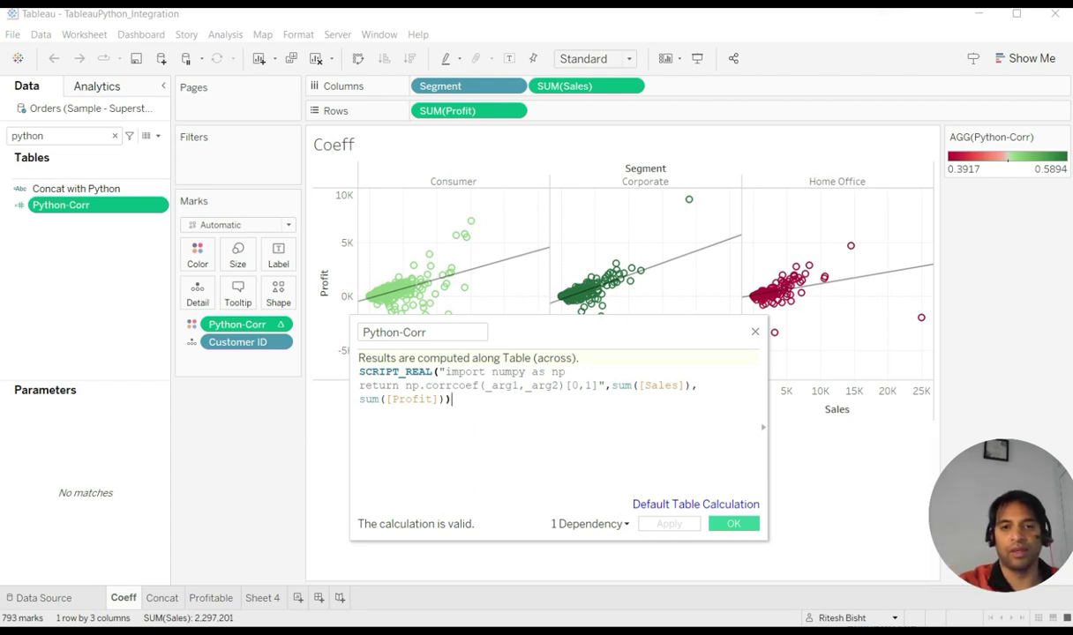
- Close the Python-Corr editor, then test and save the TabPy connection on localhost:9004
click(730, 525)
click(416, 36)
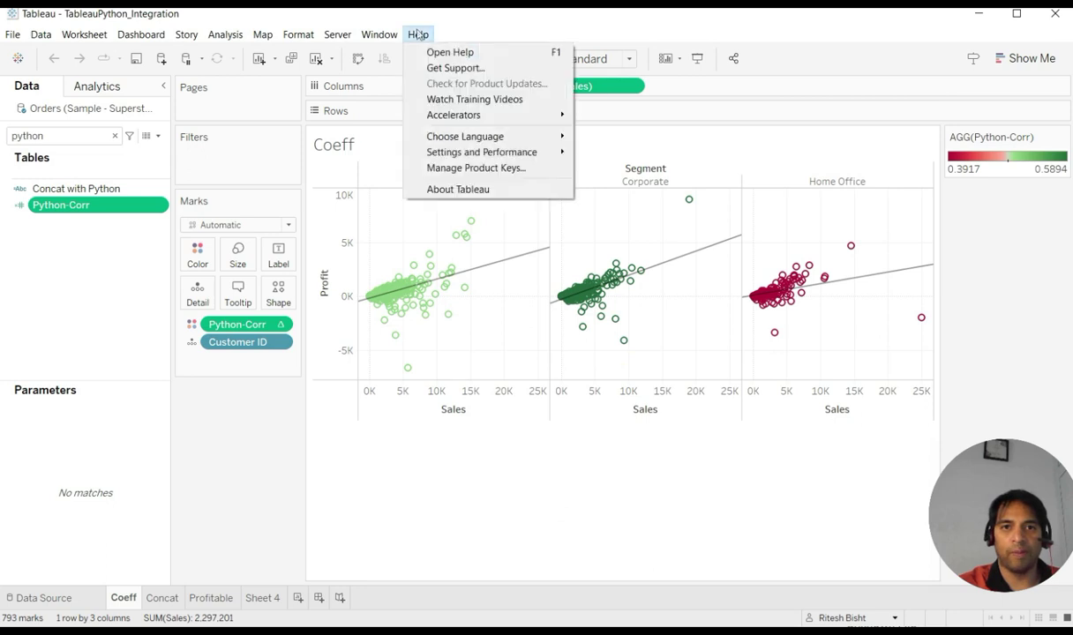
mouse_move(432, 152)
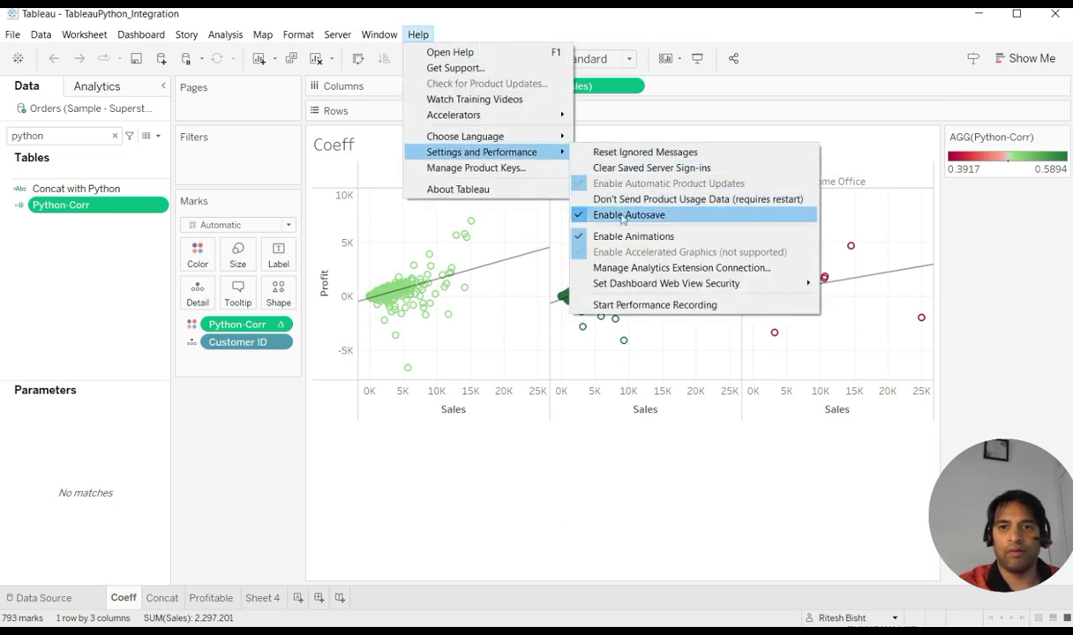
click(617, 274)
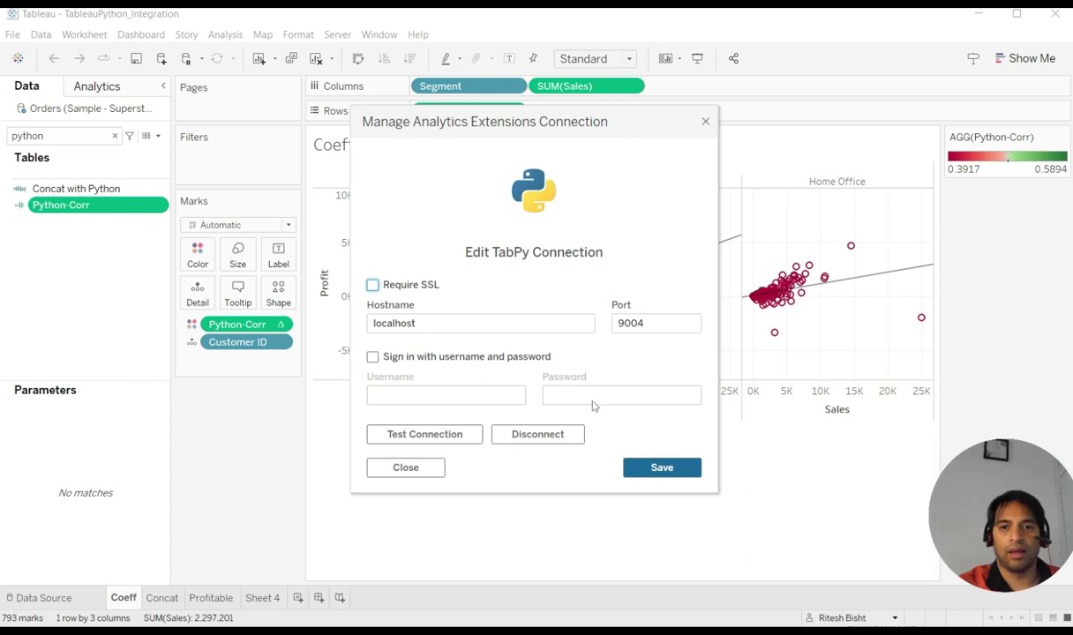
click(461, 443)
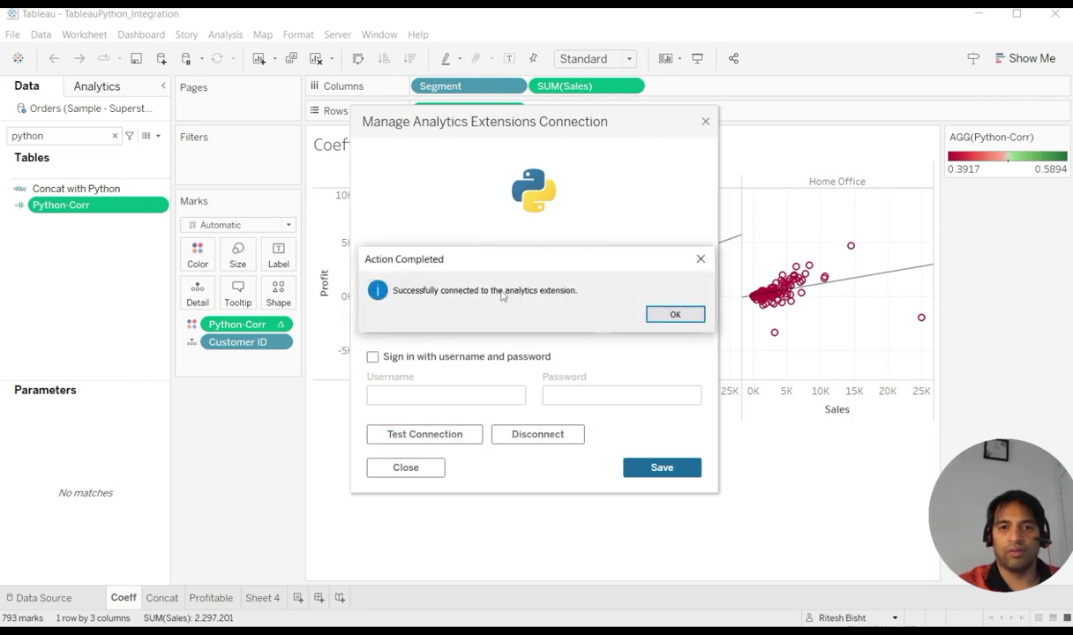
click(675, 314)
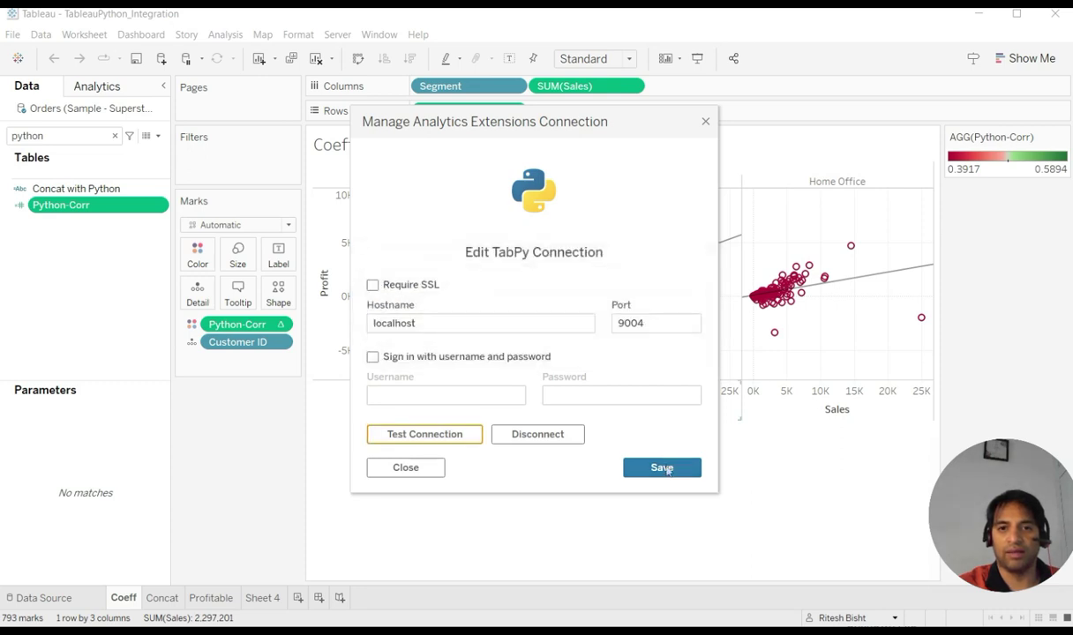
click(663, 468)
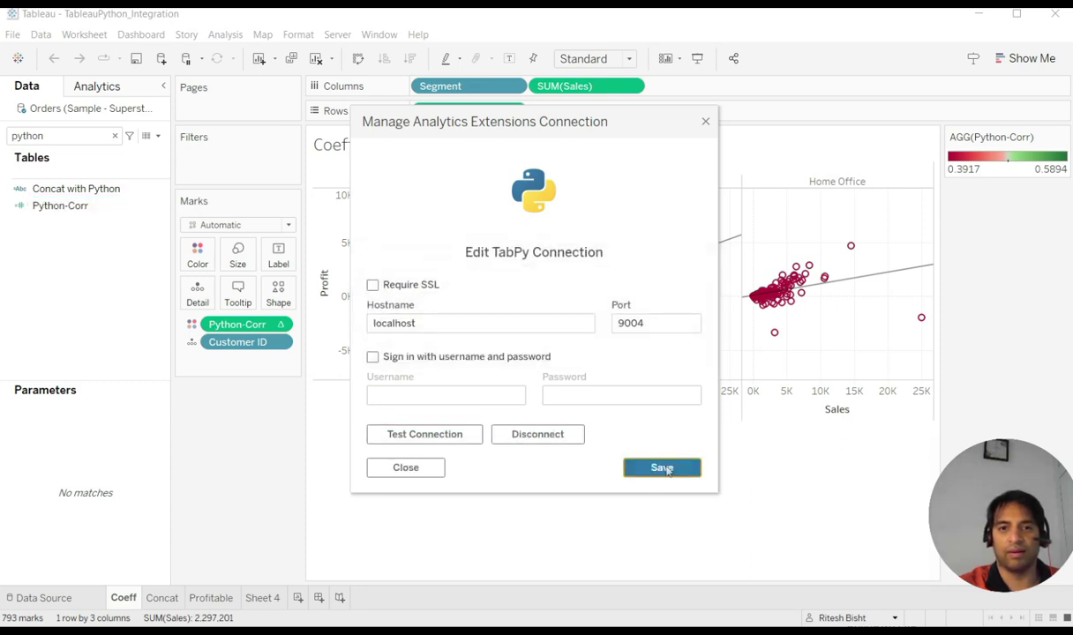
click(705, 121)
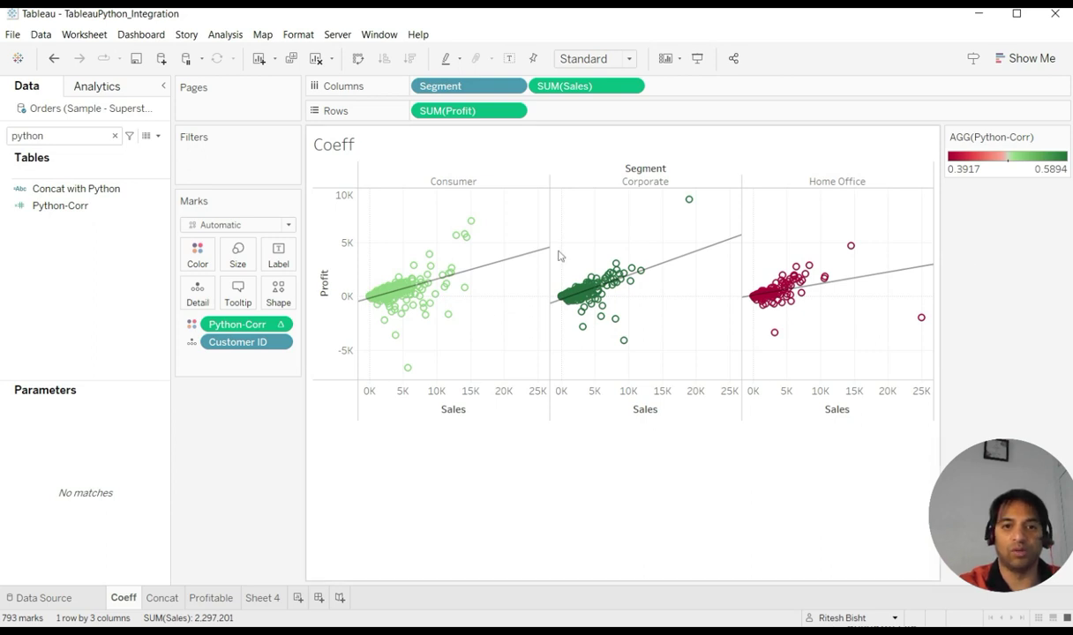
- Check the Coeff scatter-plot tooltips, then bring up the TabPy console logging POST /evaluate calls
mouse_move(468, 302)
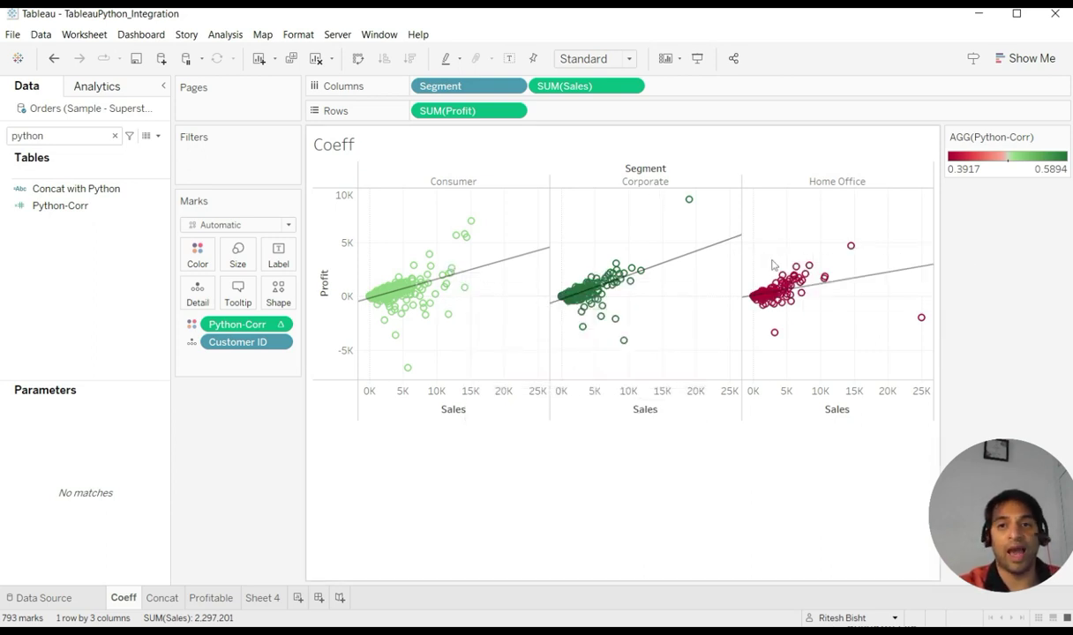
mouse_move(851, 256)
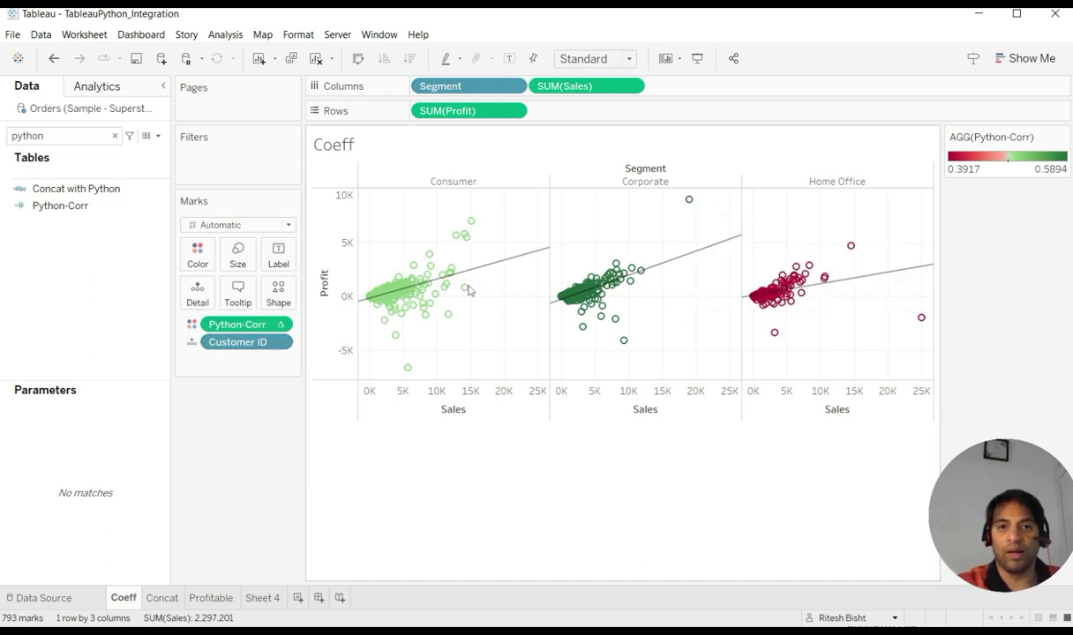
mouse_move(466, 293)
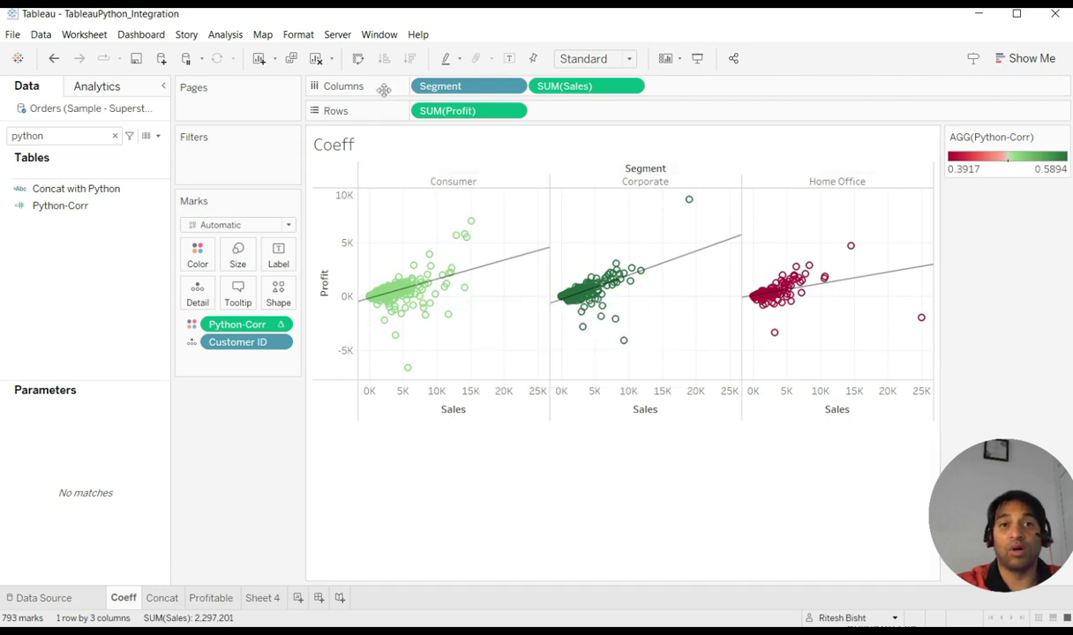
click(421, 34)
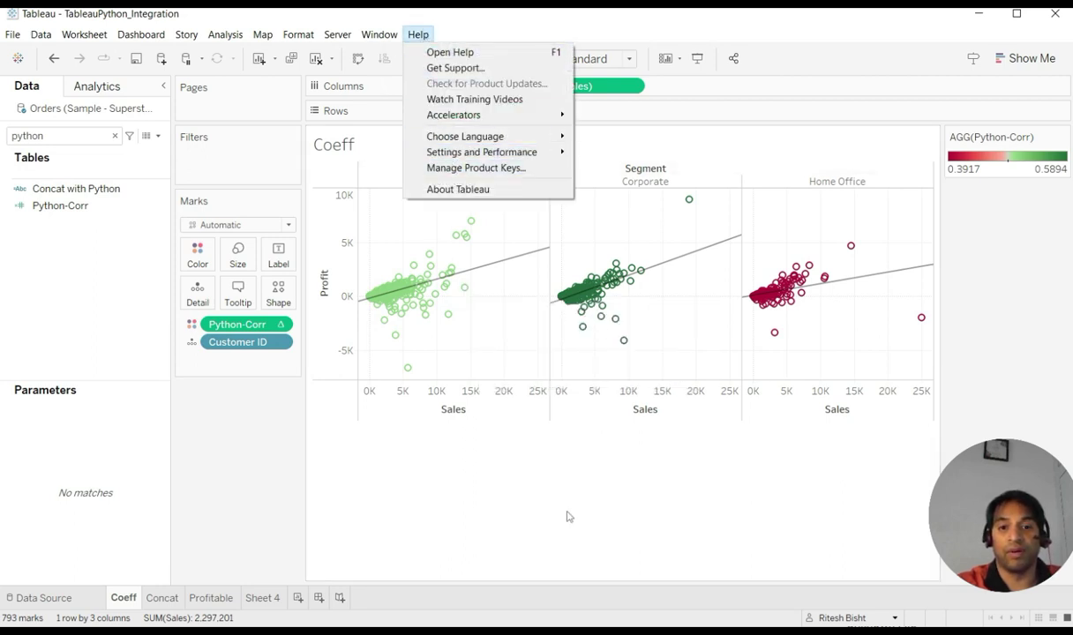
key(alt+Tab)
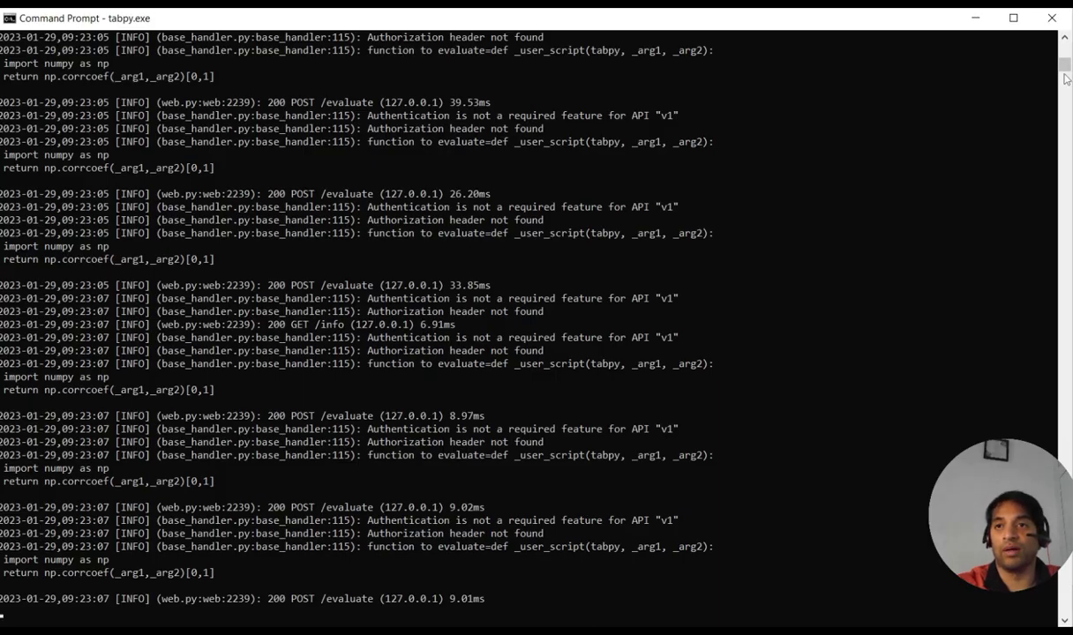
- Review the TabPy console log back to startup, then return to Tableau's connection dialog
click(1055, 28)
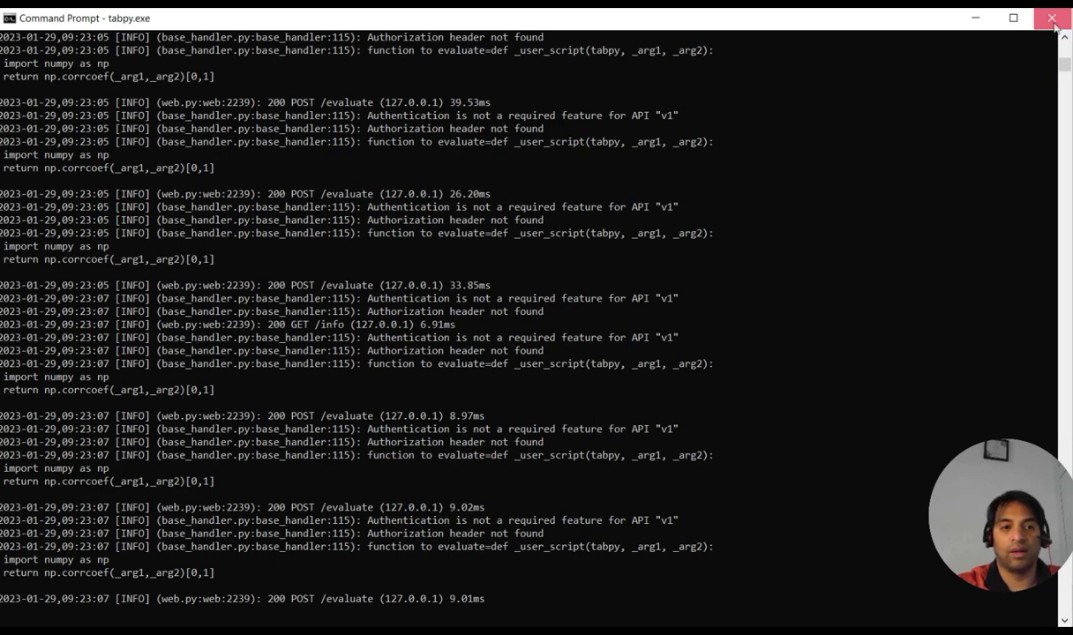
scroll(276, 318, up, 8)
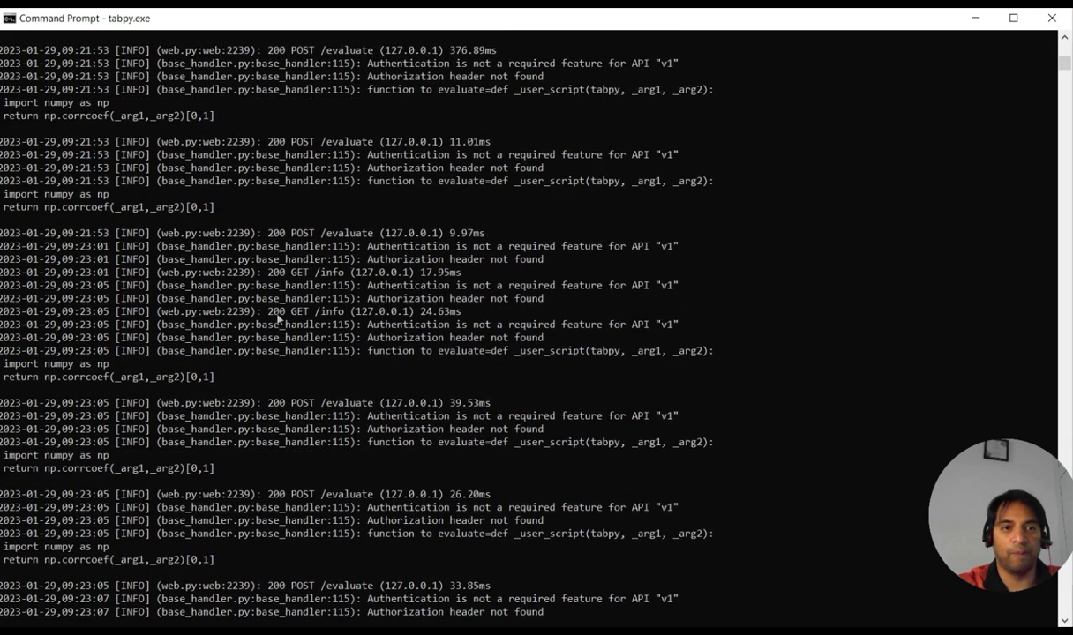
scroll(276, 318, up, 9)
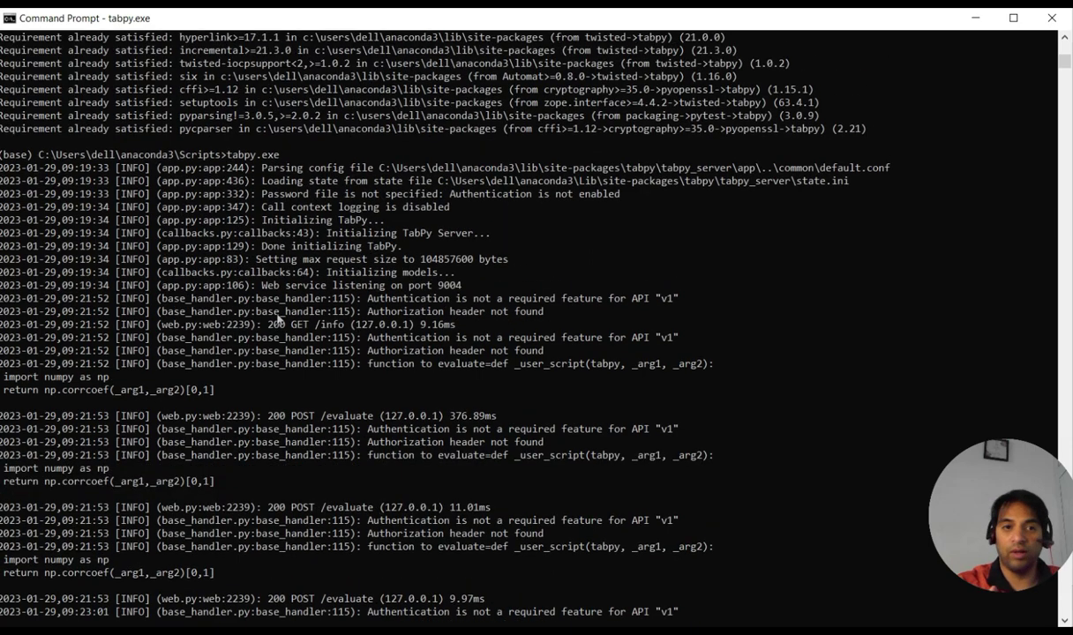
scroll(277, 318, up, 3)
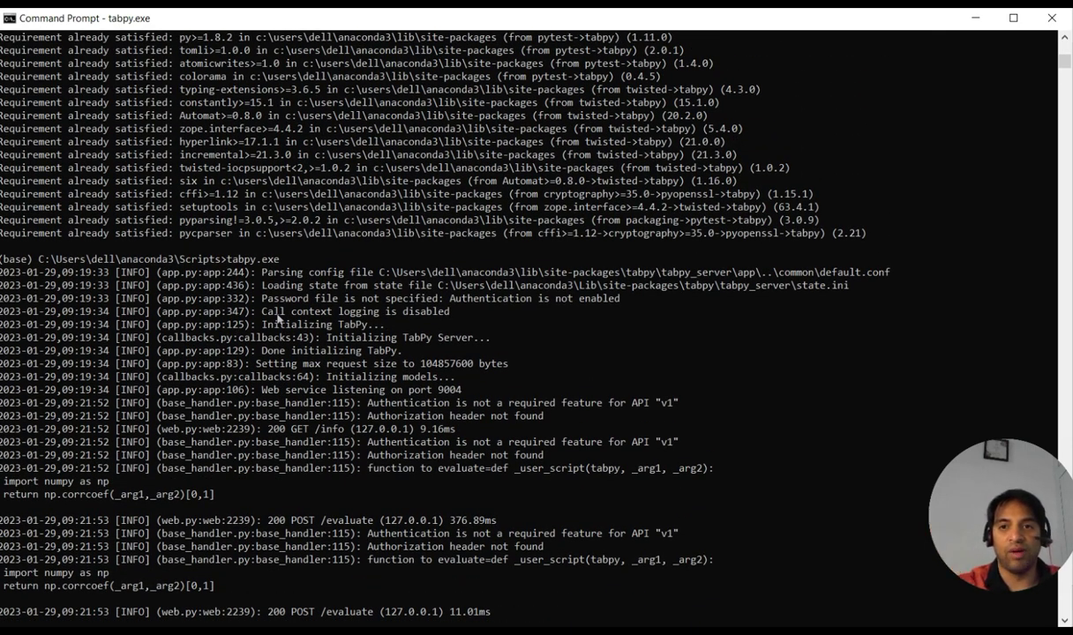
scroll(276, 318, up, 9)
scroll(278, 318, down, 4)
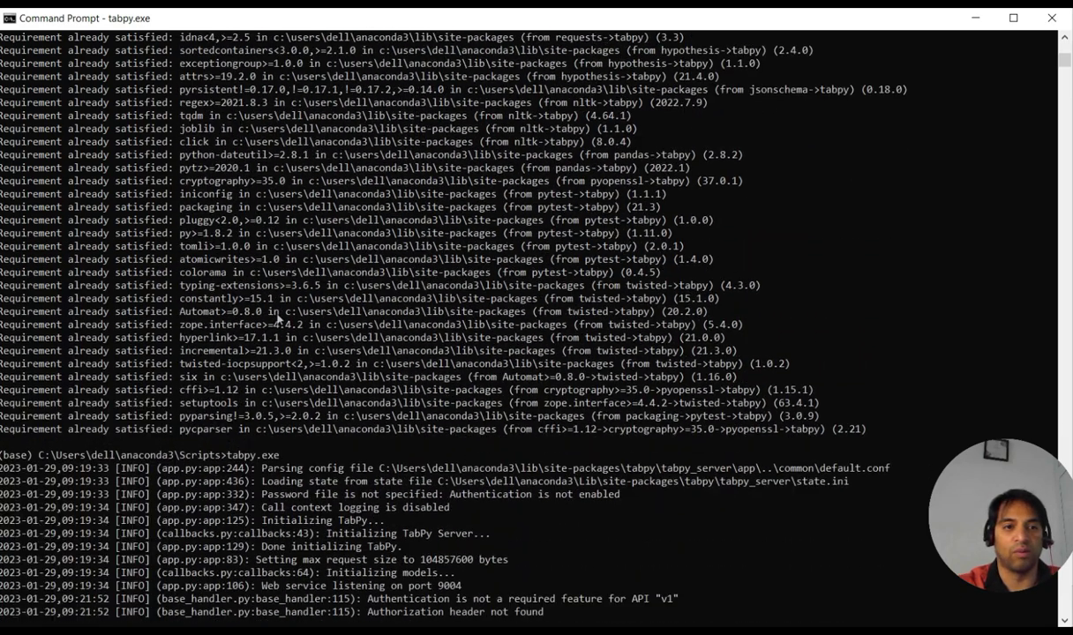
scroll(210, 479, down, 10)
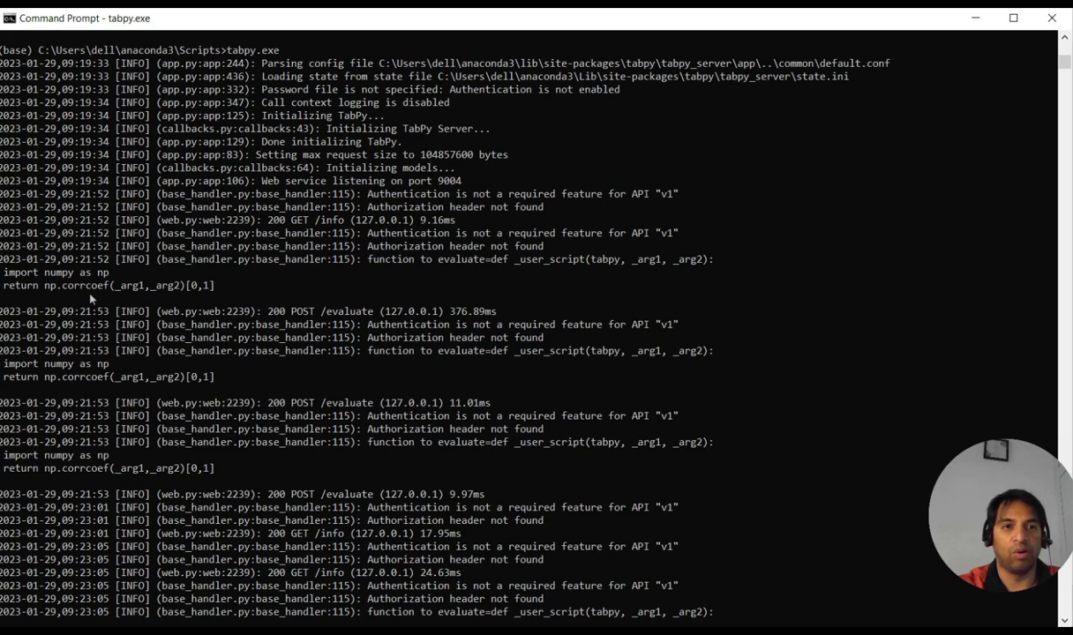
scroll(128, 441, down, 10)
scroll(135, 467, down, 1)
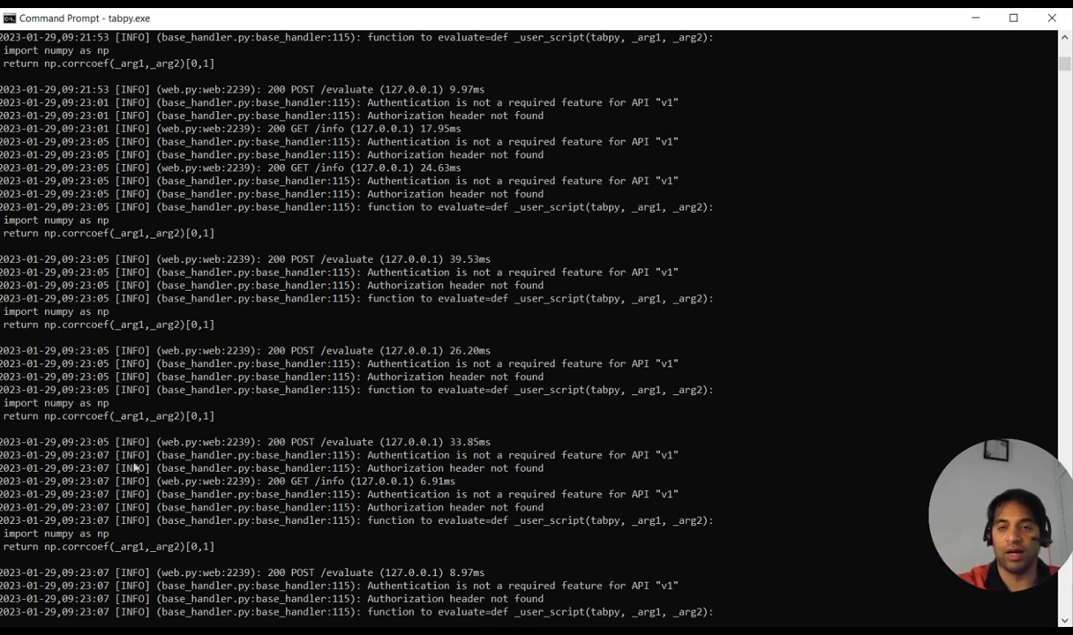
scroll(135, 467, down, 9)
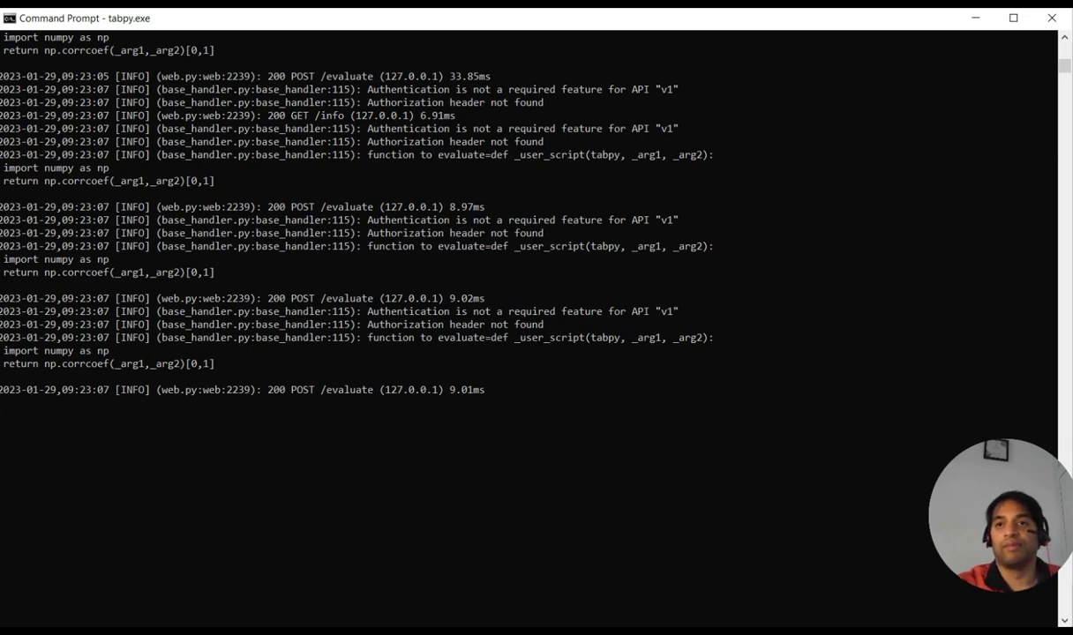
key(alt+Tab)
- Disconnect and disable the existing TabPy analytics extension connection
click(563, 436)
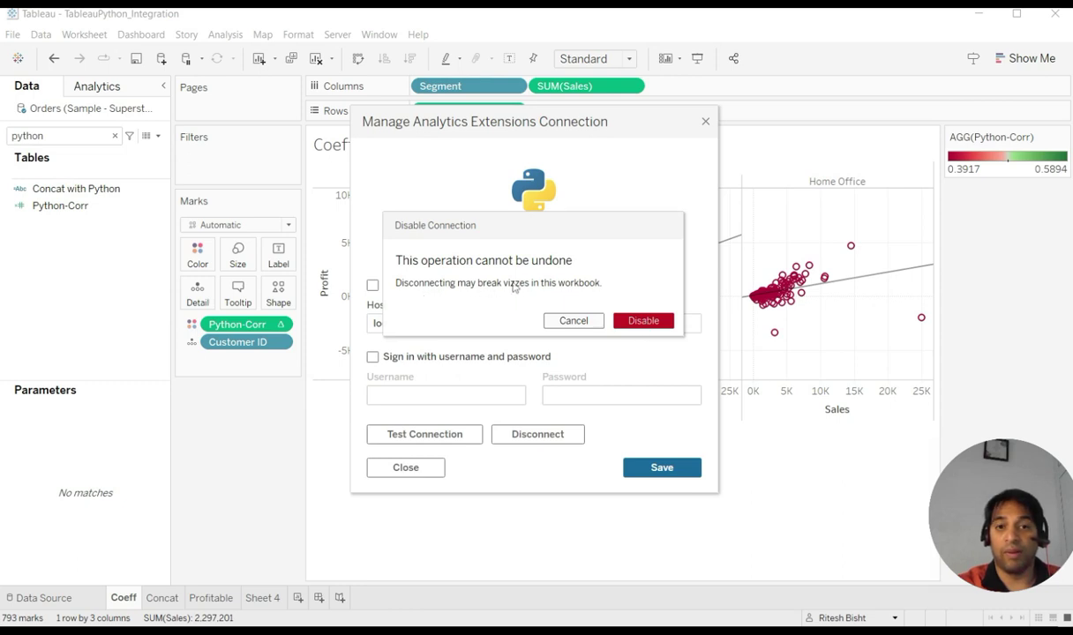
click(639, 321)
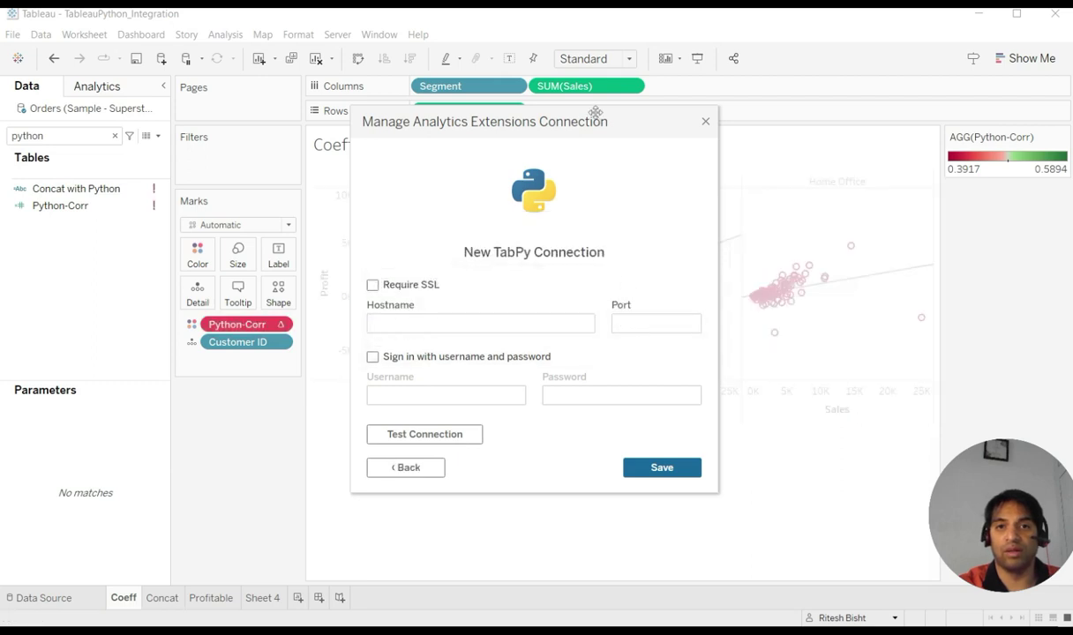
drag(589, 120, 881, 107)
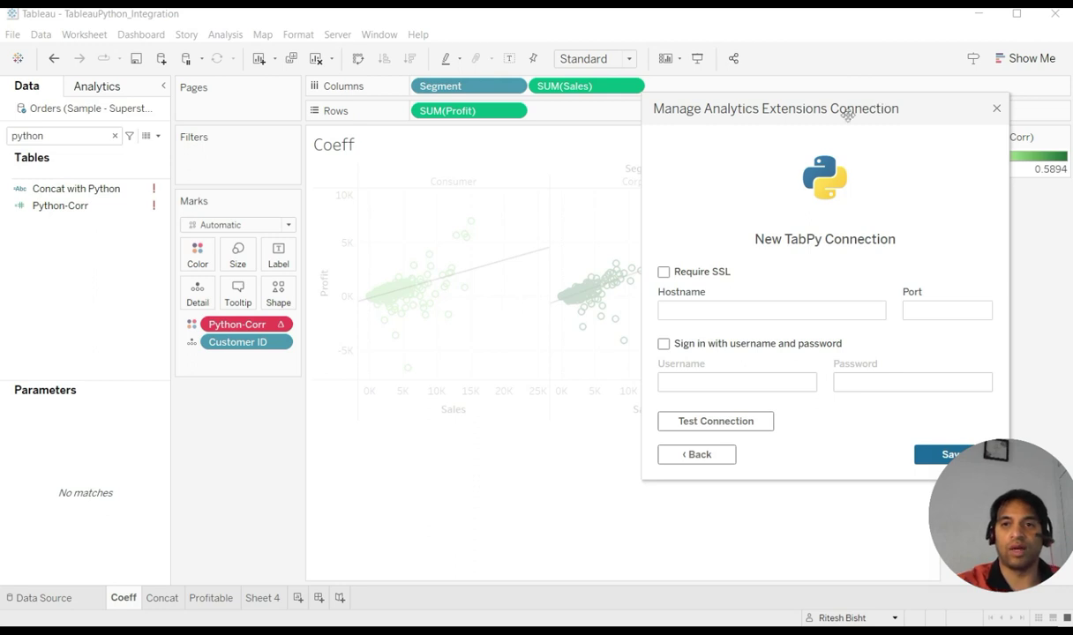
drag(782, 111, 591, 120)
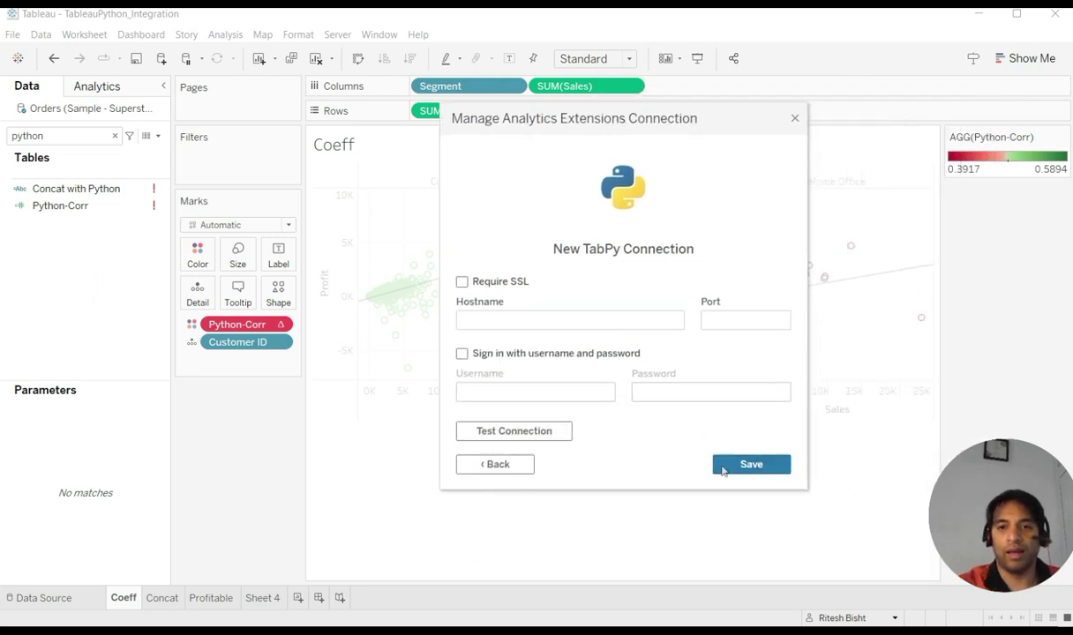
- Reconnect TabPy with hostname localhost and port 9004, test successfully, and save
click(594, 328)
text(localhost)
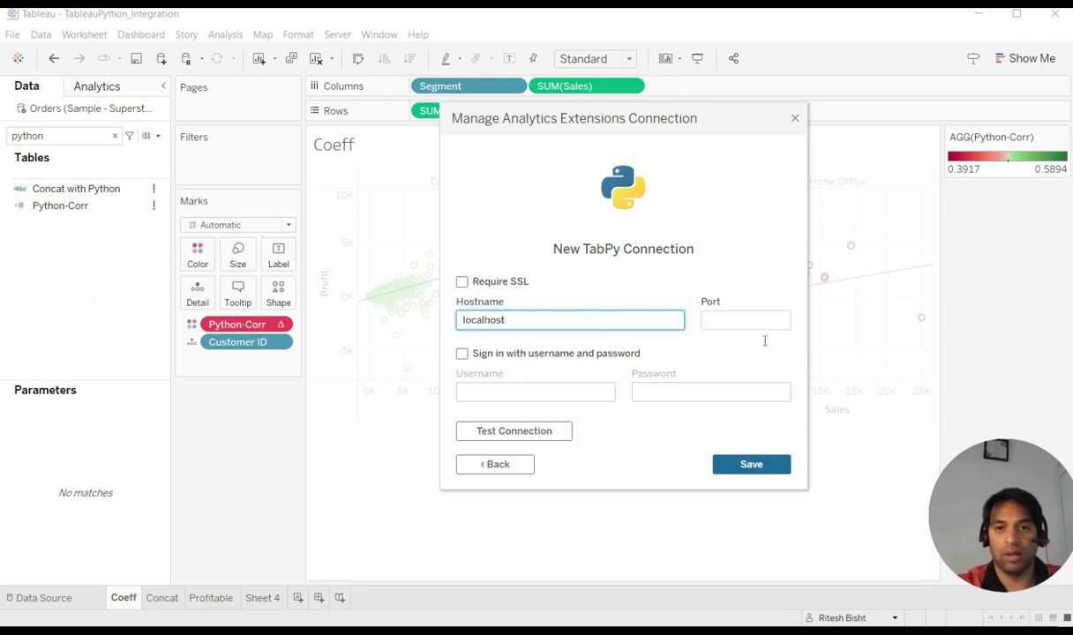
click(736, 323)
text(9004)
click(558, 434)
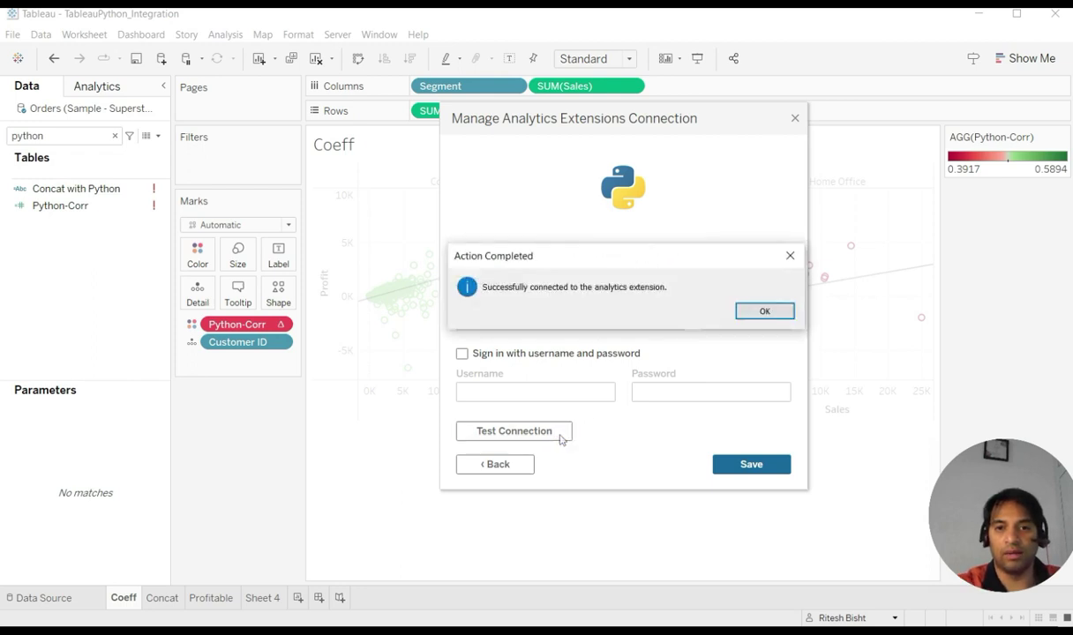
click(746, 309)
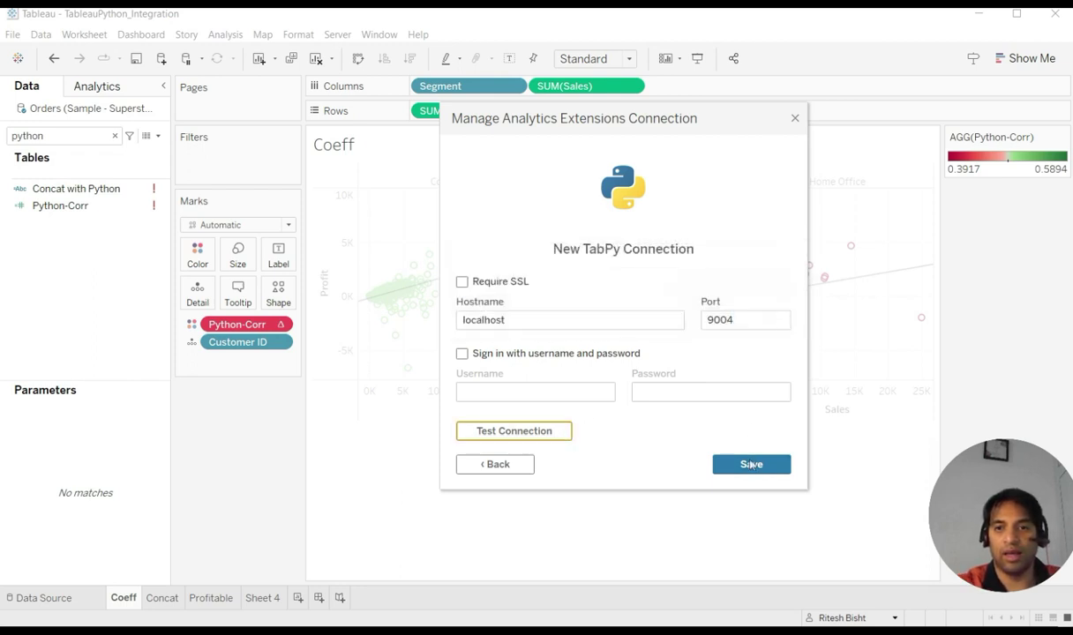
click(751, 466)
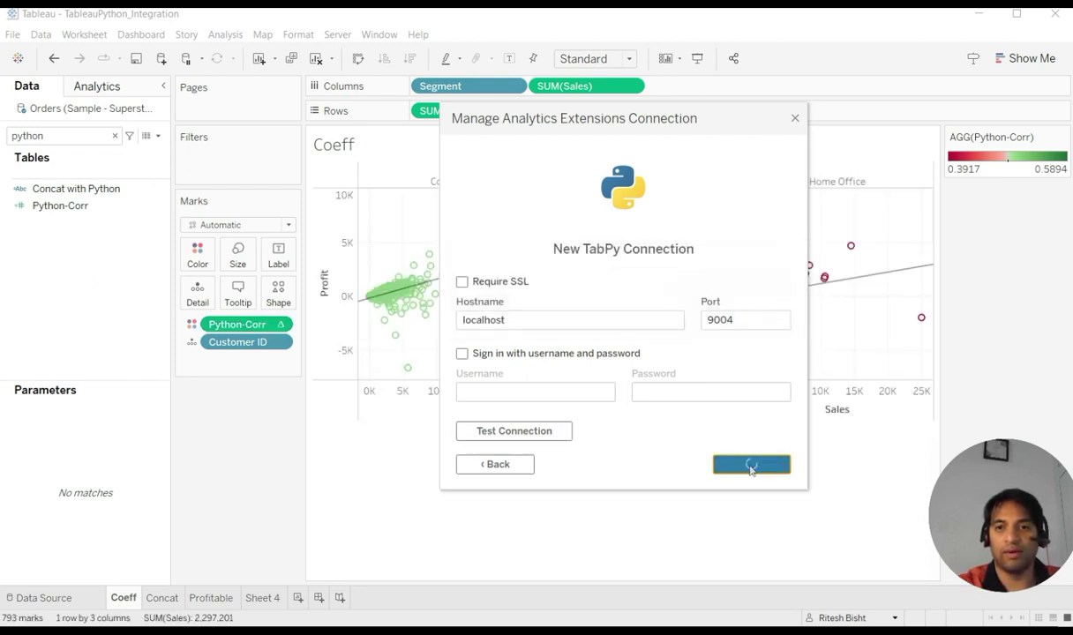
click(795, 118)
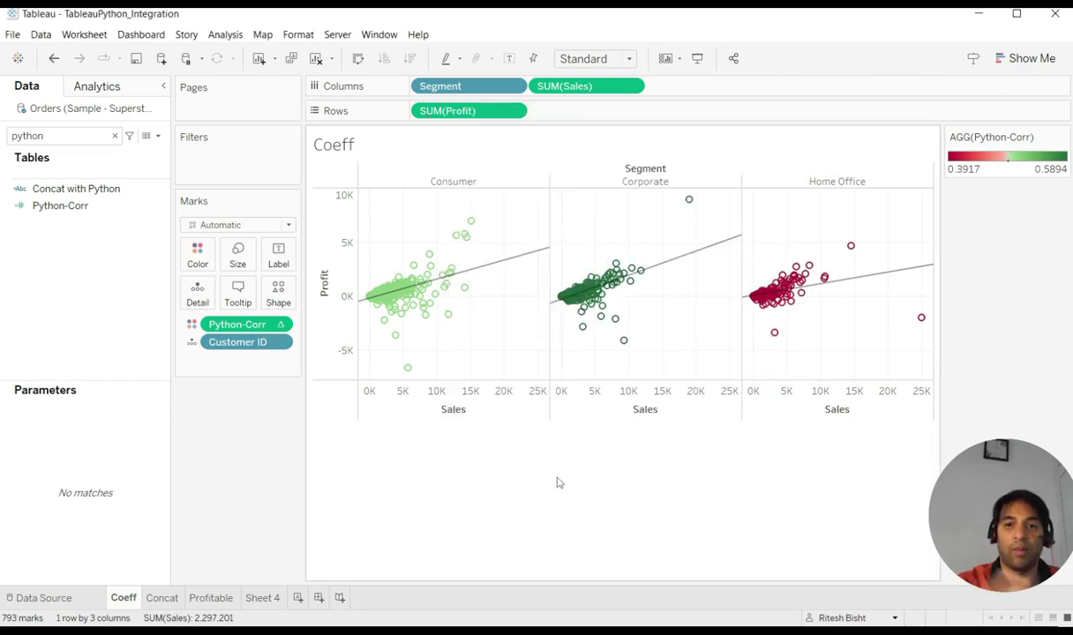